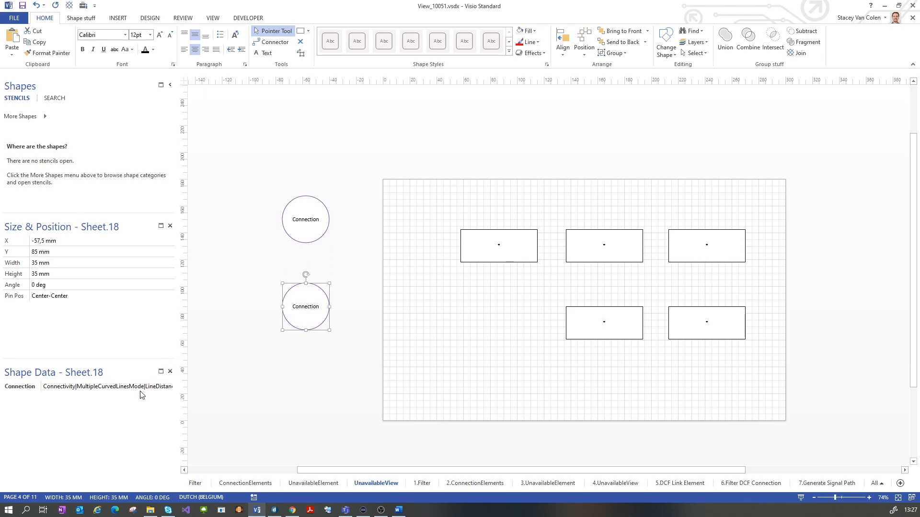
# Replace the Connection shape data value of the lower Connection circle with UnavailableViewsConnectivity.
pyautogui.click(144, 389)
pyautogui.press('Delete')
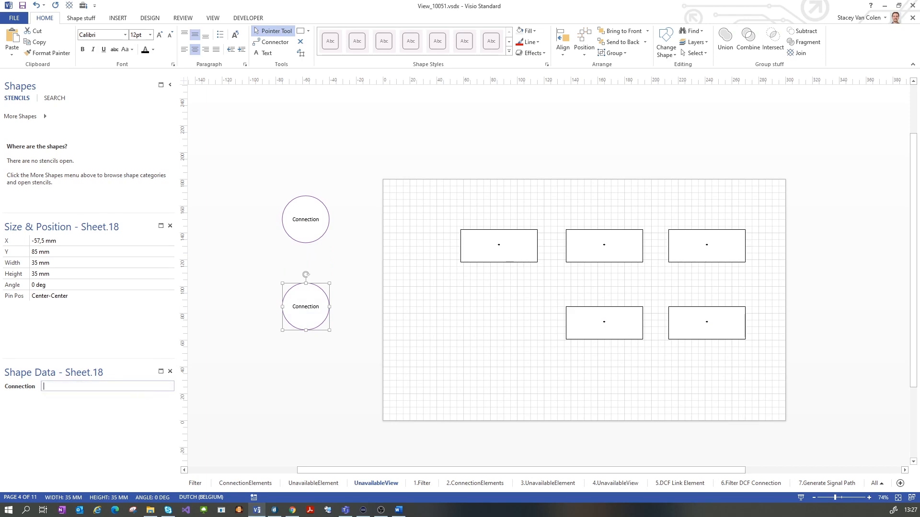
pyautogui.hotkey('alt', 'Tab')
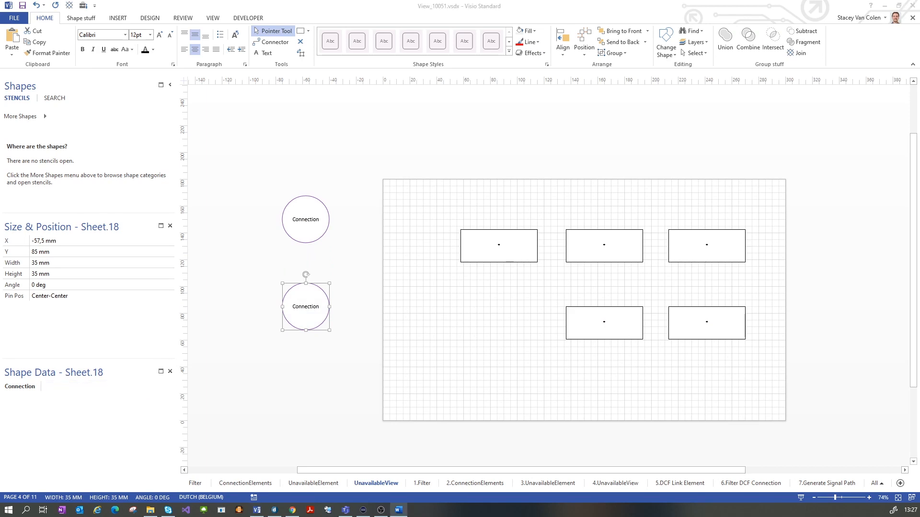
pyautogui.click(84, 386)
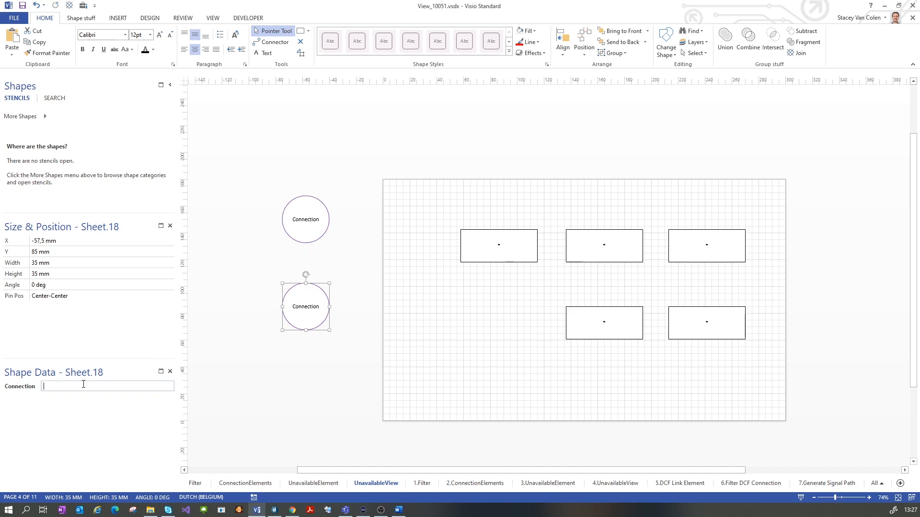
pyautogui.write('UnavailableViewsConnectivity')
pyautogui.click(499, 260)
pyautogui.click(299, 308)
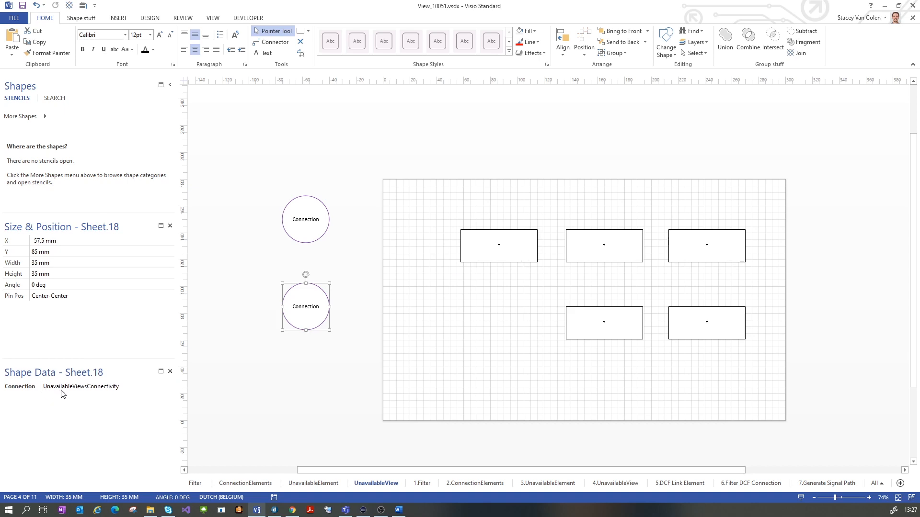
pyautogui.click(246, 386)
# Draw a rectangle about 55 mm wide and 27.5 mm high in the page's lower-left area, with * as its text.
pyautogui.click(300, 31)
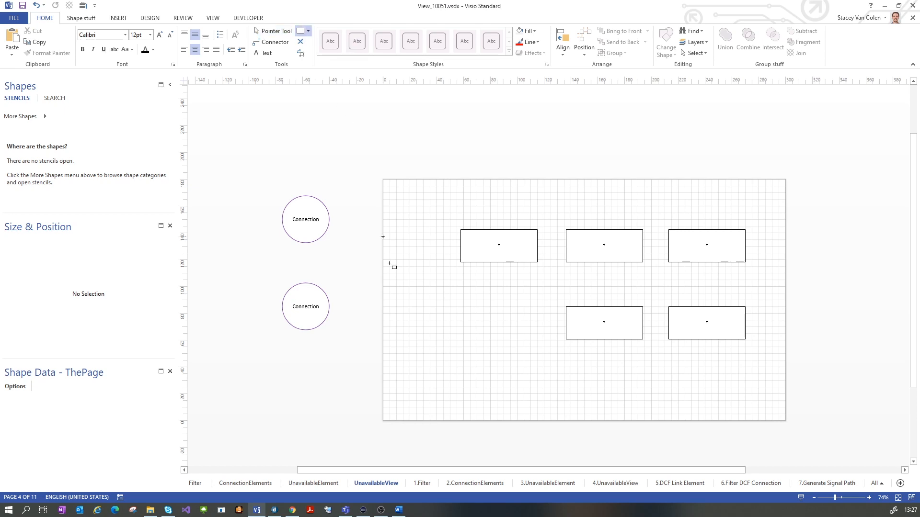
pyautogui.moveTo(411, 331); pyautogui.dragTo(484, 367)
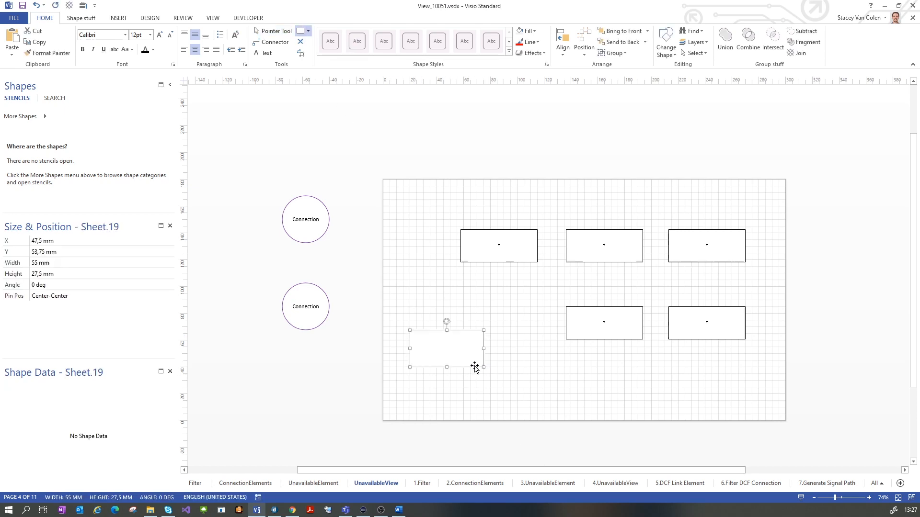
pyautogui.doubleClick(459, 355)
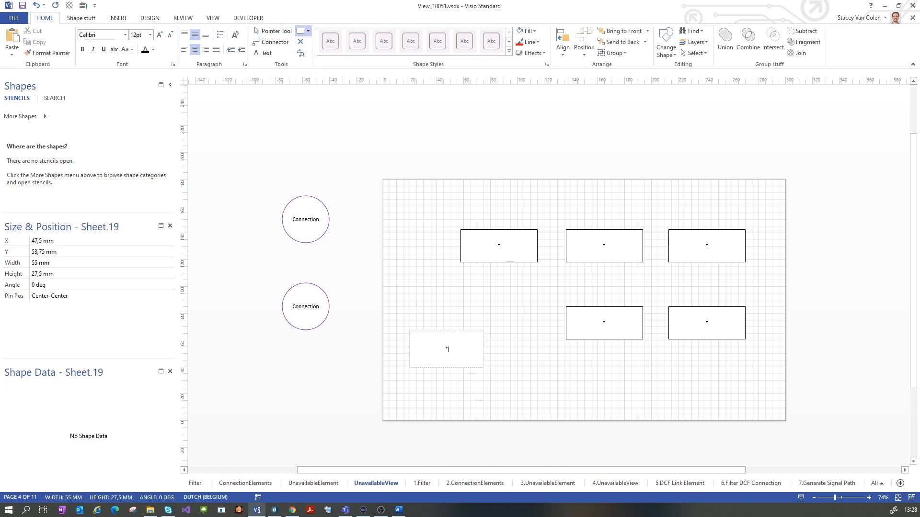
pyautogui.click(295, 365)
# Define a Connection shape data property with the value UnavailableView on the new lower-left rectangle.
pyautogui.click(463, 343)
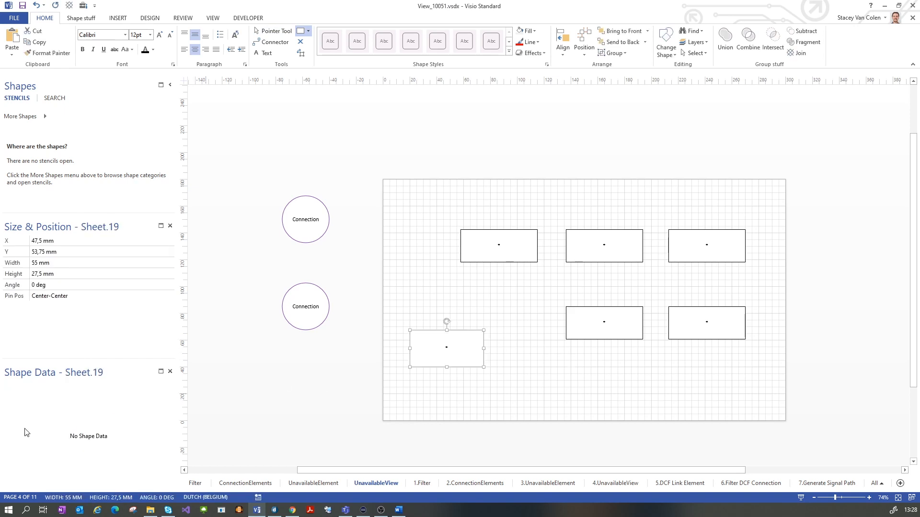
pyautogui.rightClick(25, 431)
pyautogui.click(55, 400)
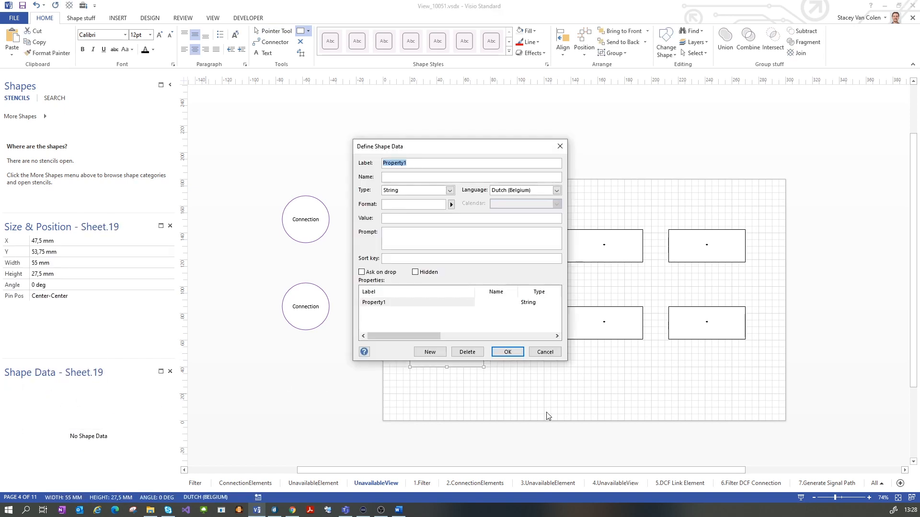
pyautogui.write('Connection')
pyautogui.press('Tab')
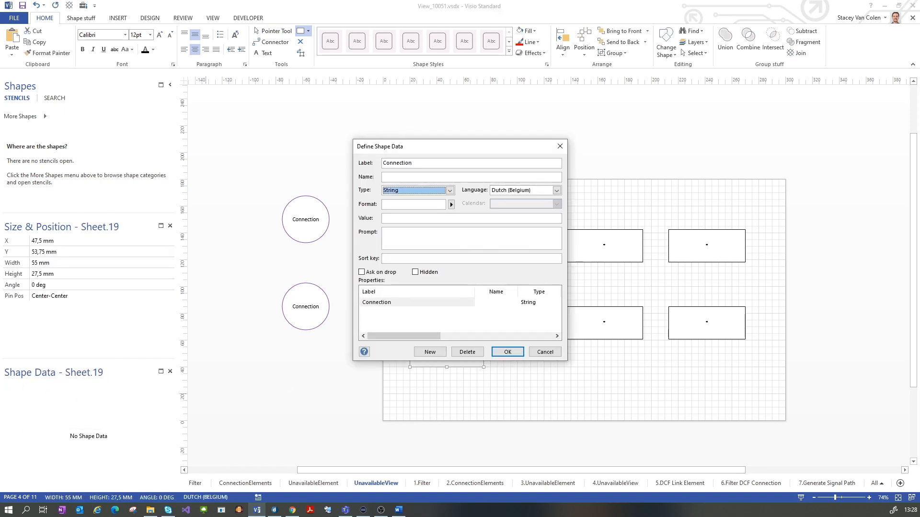
pyautogui.press('Tab')
pyautogui.press('Tab')
pyautogui.press('Tab')
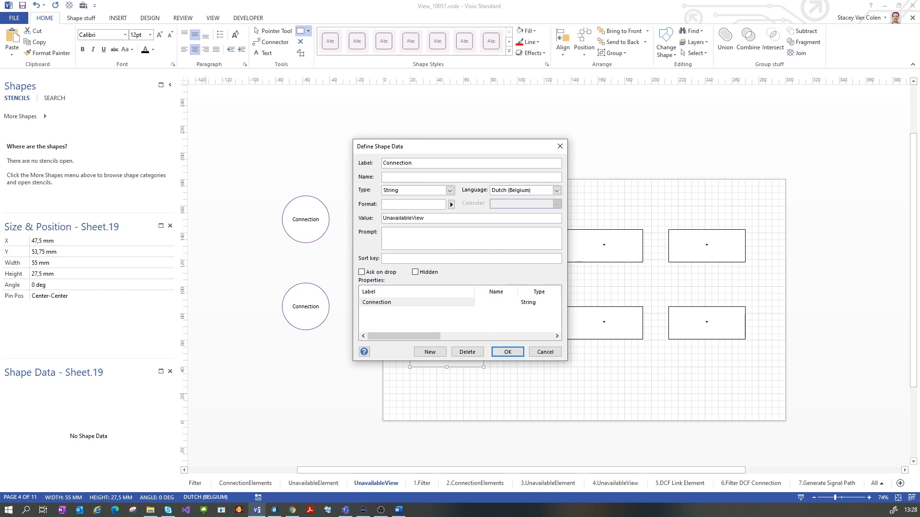
# Add an Info shape data property with the value Name to the lower-left rectangle and apply the definitions.
pyautogui.click(429, 352)
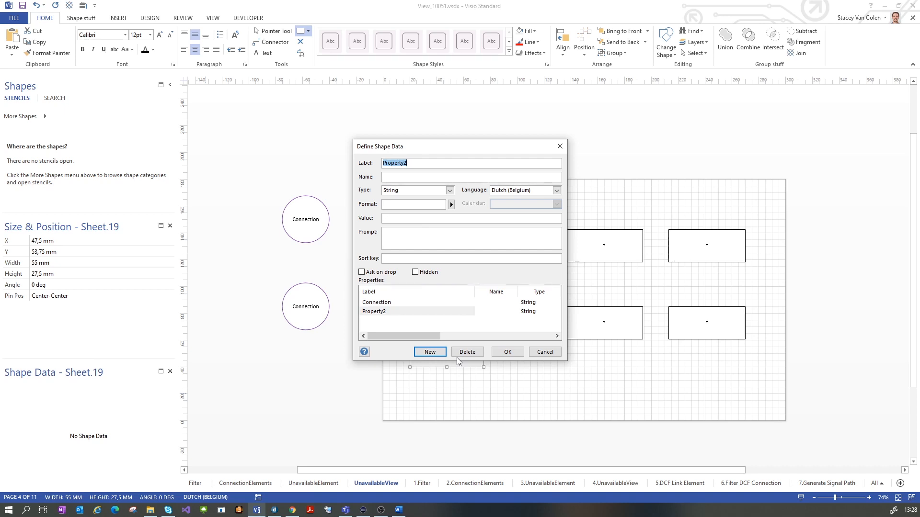
pyautogui.write('N')
pyautogui.click(432, 218)
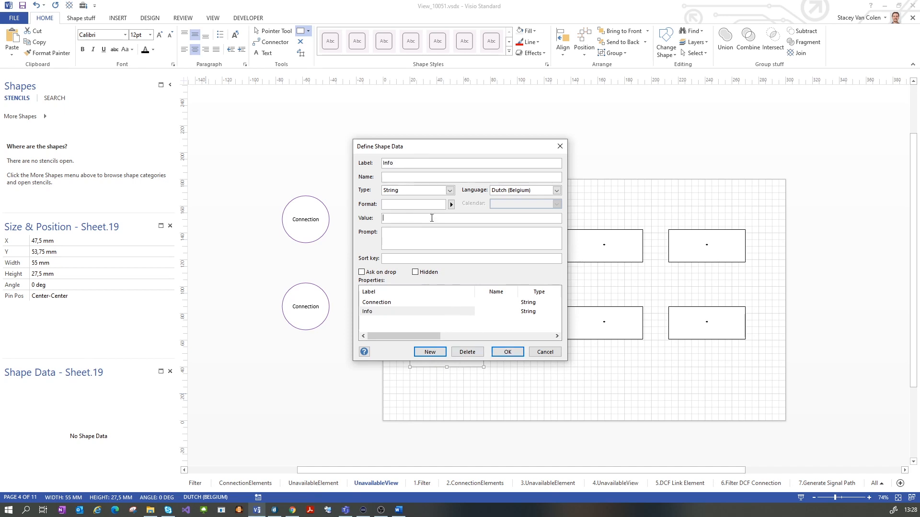
pyautogui.click(507, 352)
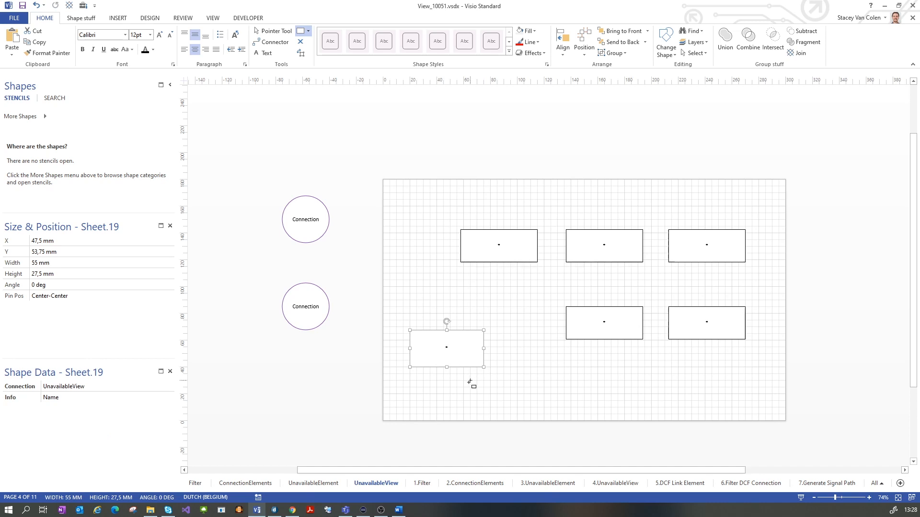
pyautogui.click(455, 374)
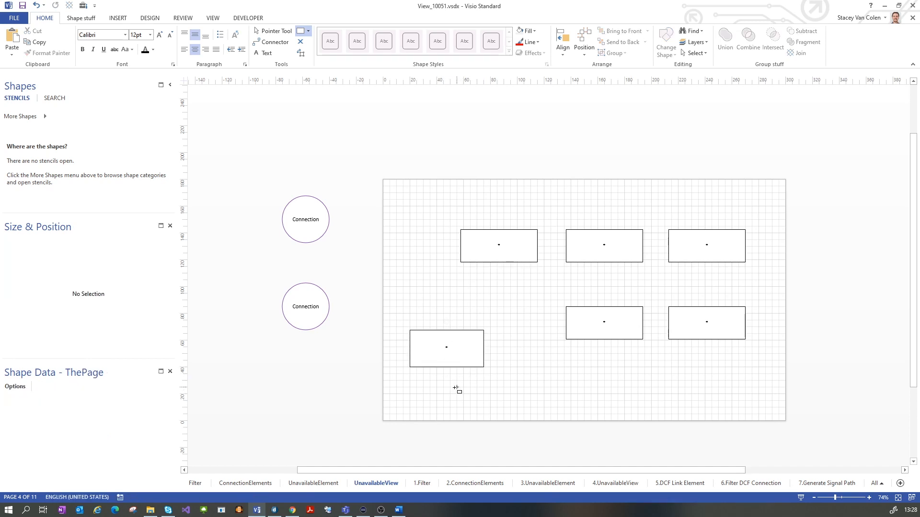
# Switch to DataMiner and examine Switch A's external connectivity in its properties, widening the window to read it, and close it.
pyautogui.click(274, 510)
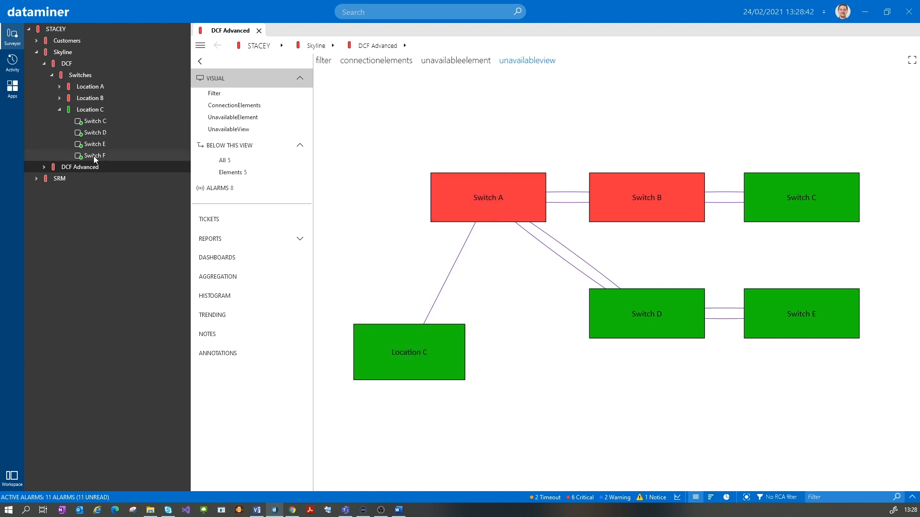
pyautogui.rightClick(470, 207)
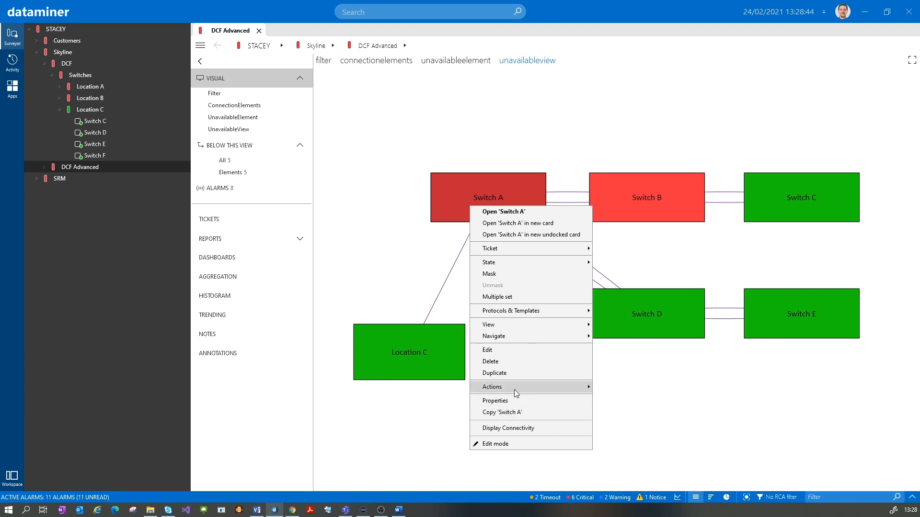
pyautogui.click(506, 400)
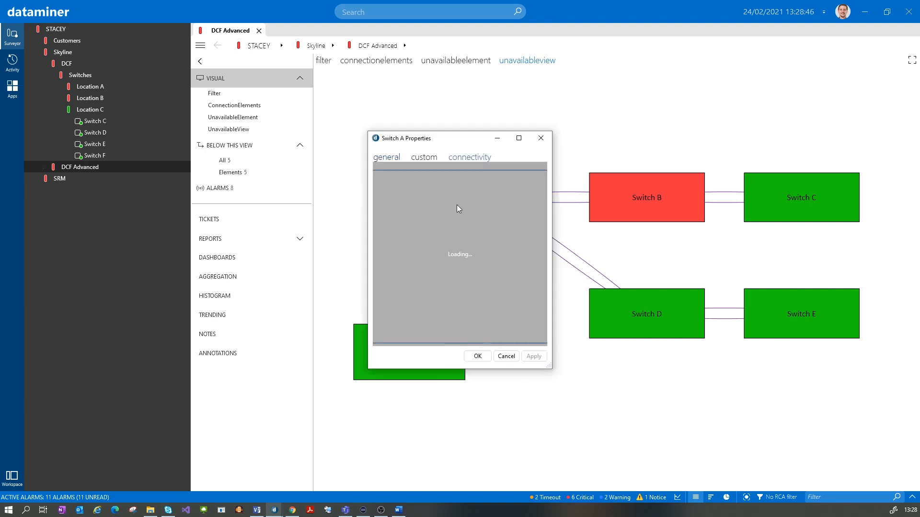
pyautogui.moveTo(552, 254); pyautogui.dragTo(796, 254)
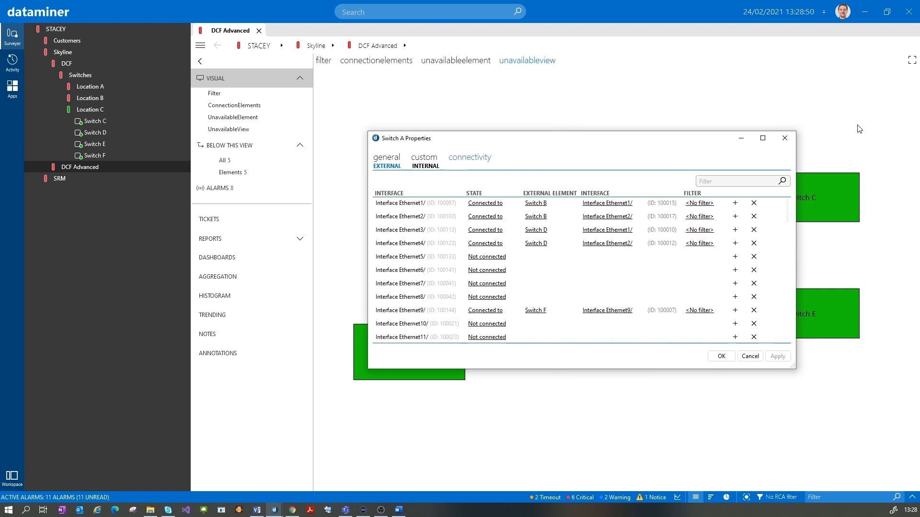
pyautogui.click(781, 138)
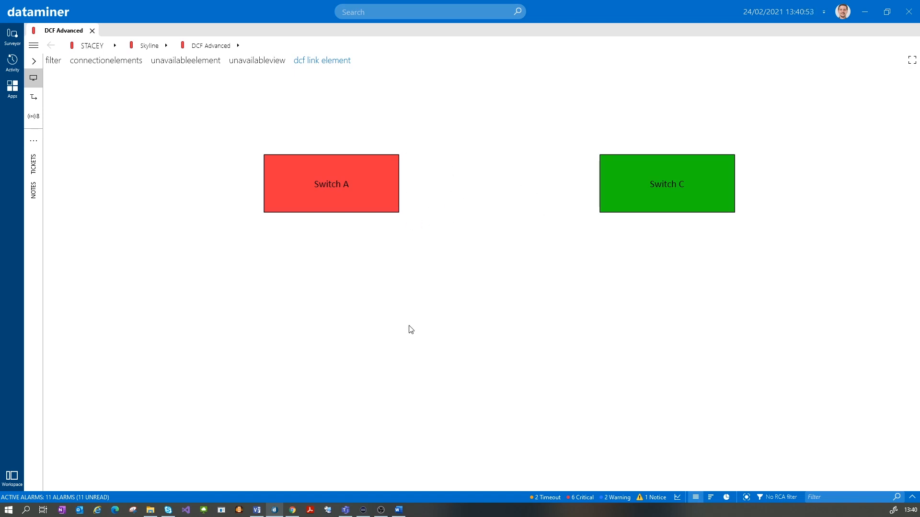
# Switch to Visio and check the shape data of both rectangles and the Connection circle on the DCF Link Element page.
pyautogui.click(257, 510)
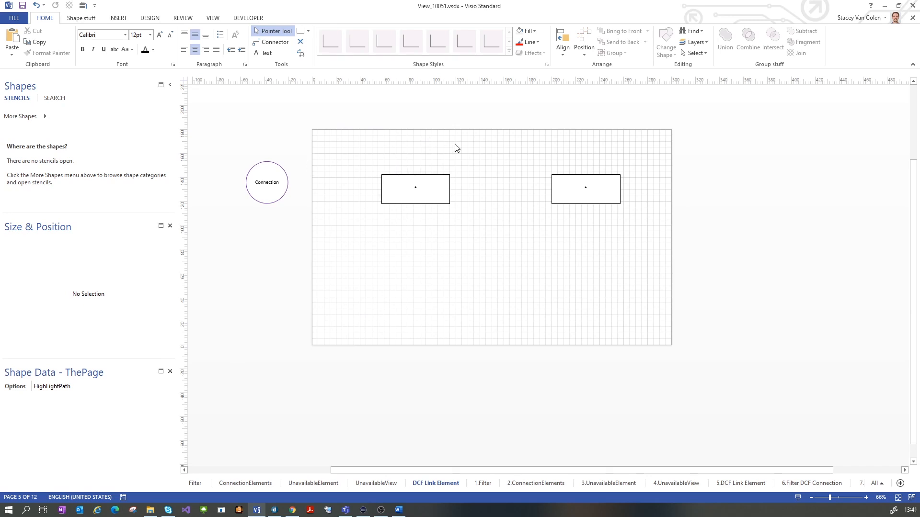
pyautogui.click(417, 193)
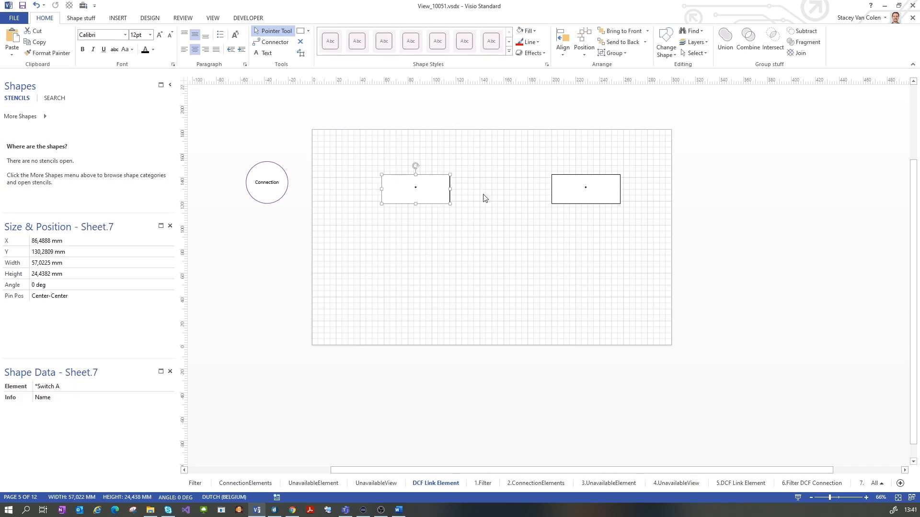
pyautogui.click(597, 189)
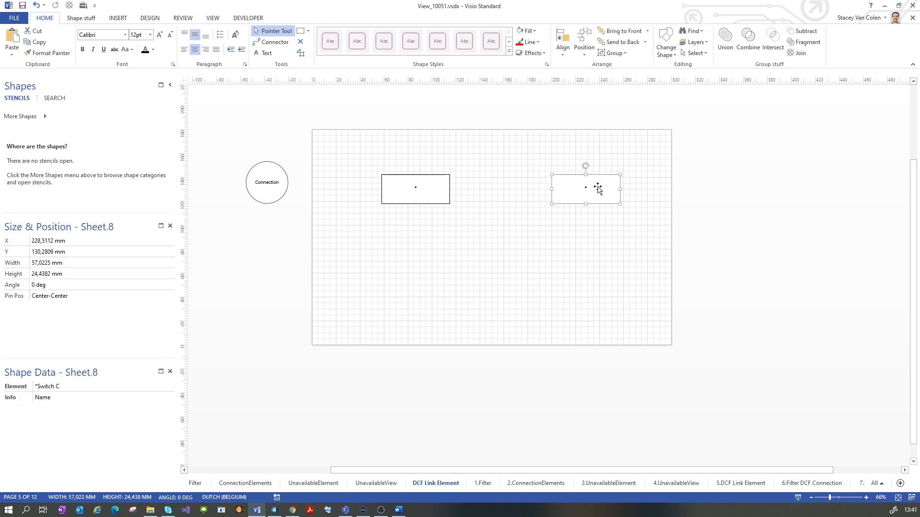
pyautogui.click(428, 318)
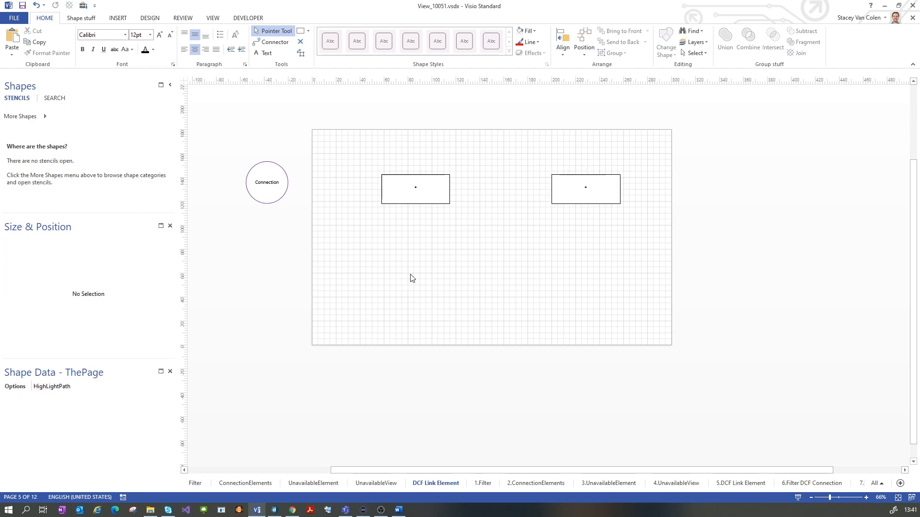
pyautogui.click(248, 186)
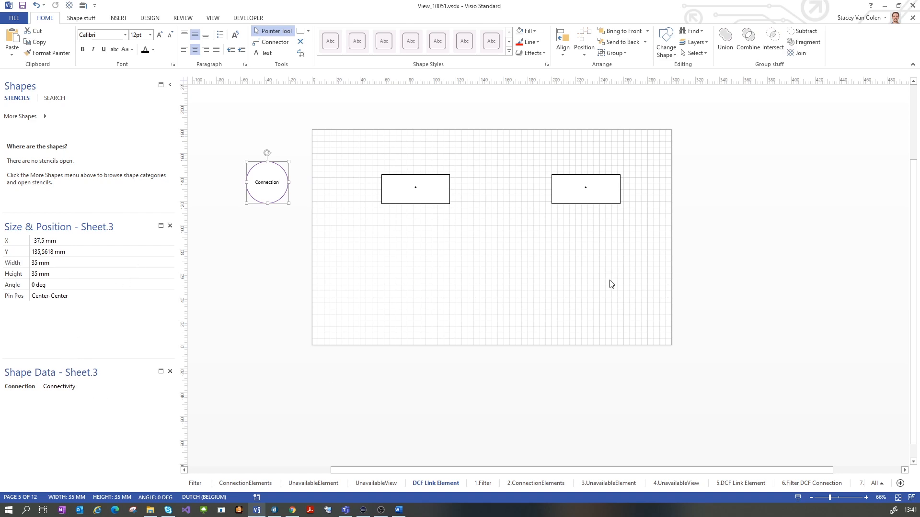
# Draw a rectangle about 45 mm wide and 20 mm high between the two existing rectangles, with * as its text.
pyautogui.click(301, 31)
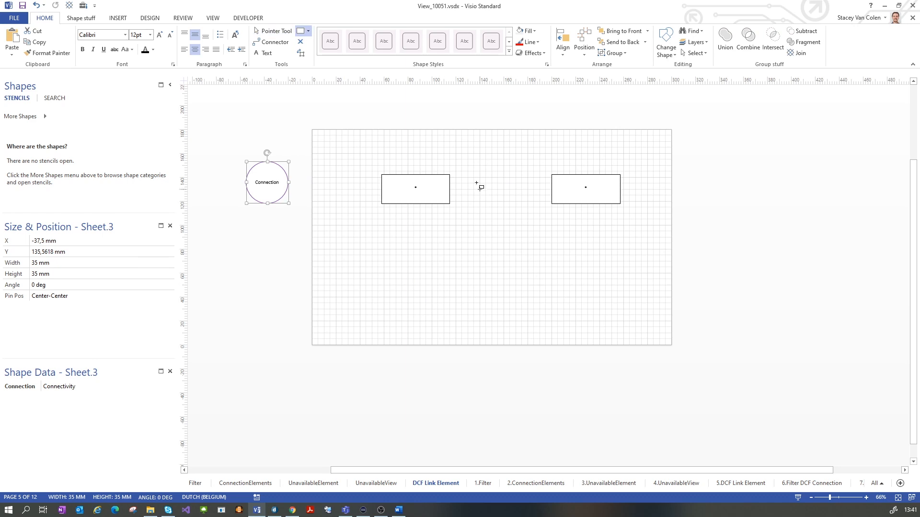
pyautogui.moveTo(473, 177); pyautogui.dragTo(527, 207)
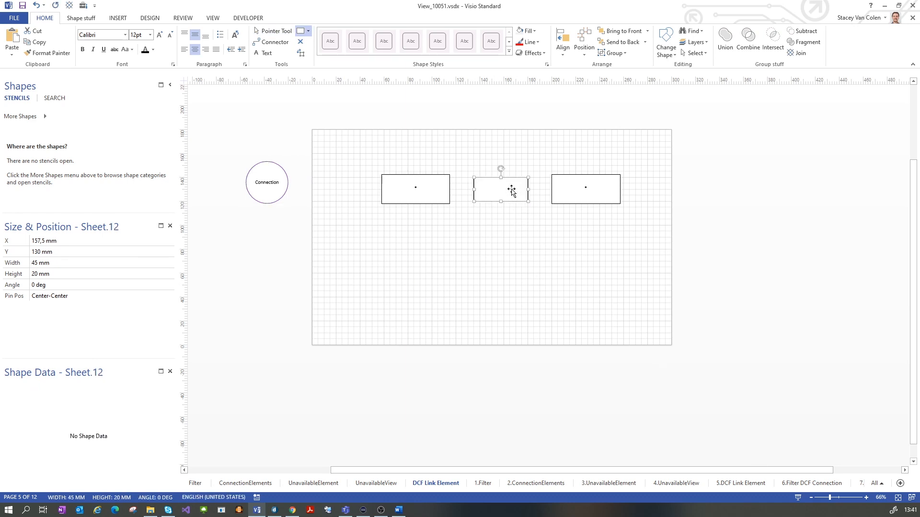
pyautogui.doubleClick(512, 190)
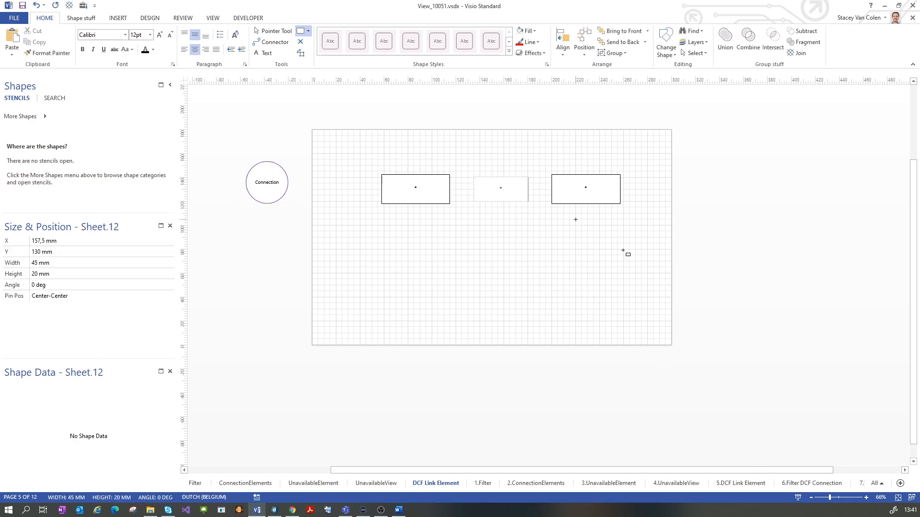
pyautogui.click(570, 240)
# Define an Element shape data property with the value * on the middle rectangle.
pyautogui.click(515, 188)
pyautogui.rightClick(76, 405)
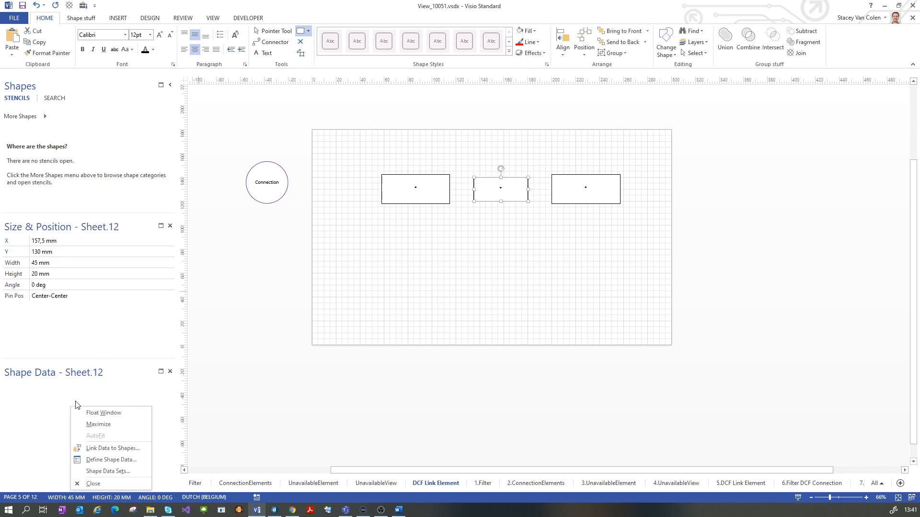
pyautogui.click(102, 458)
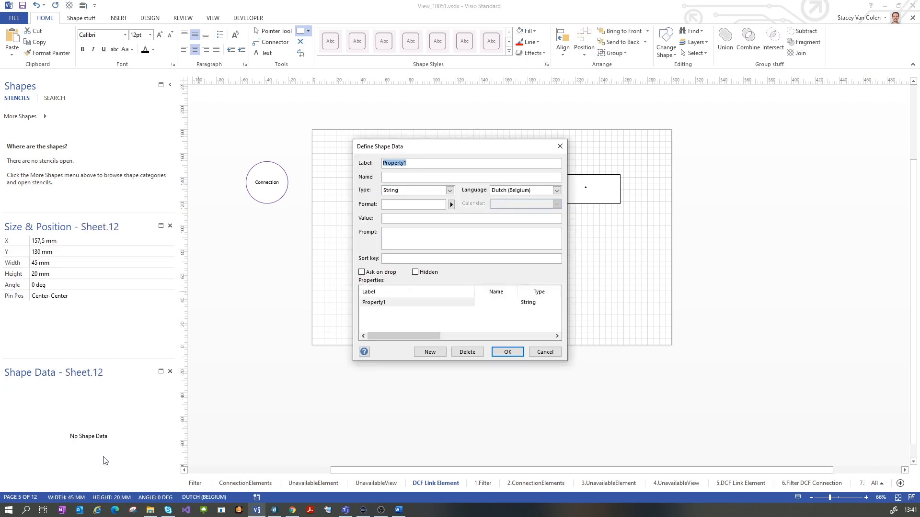
pyautogui.write('Element')
pyautogui.click(453, 220)
pyautogui.write('*')
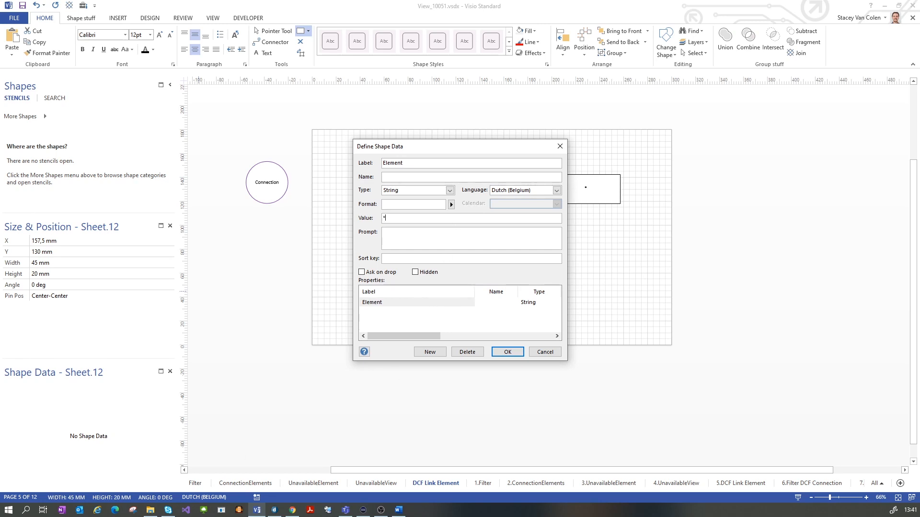
# Add a ResolveWithDCF property to the middle rectangle's shape data, moving the dialog off the shapes, and go to its value.
pyautogui.click(422, 353)
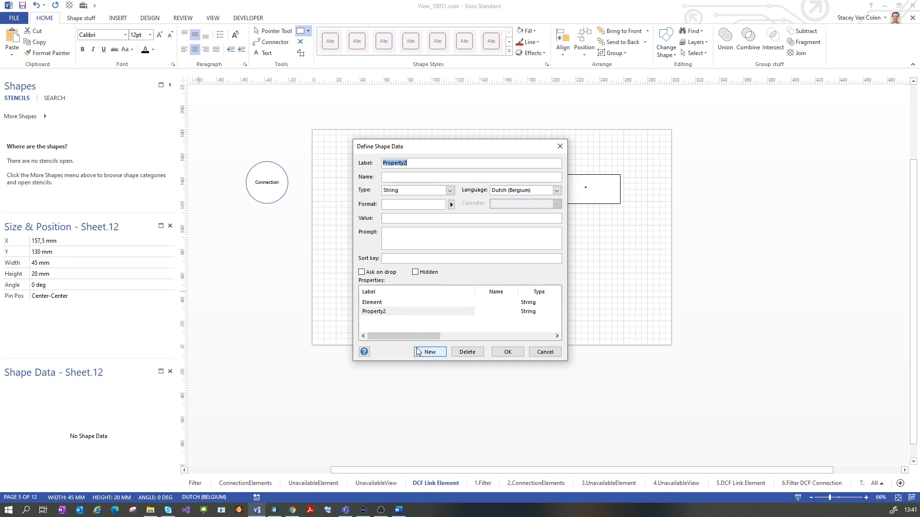
pyautogui.write('ResolveWithDCF')
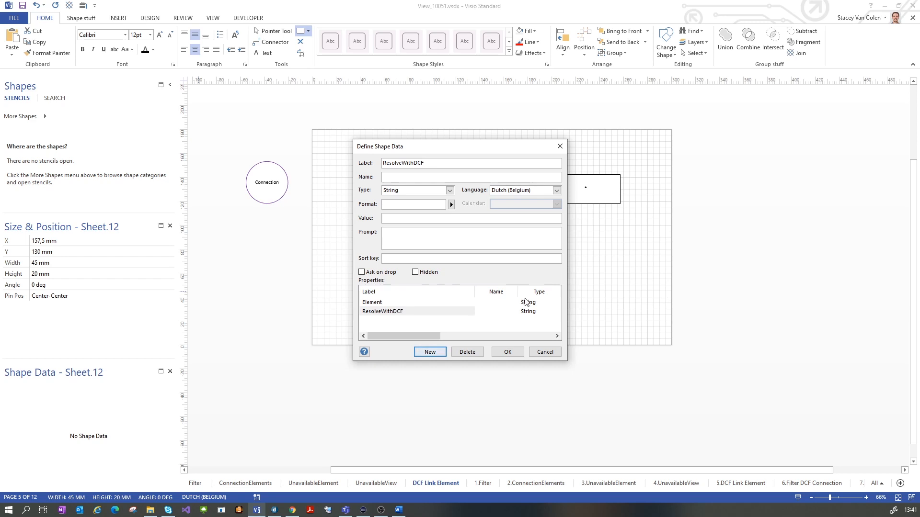
pyautogui.moveTo(468, 151); pyautogui.dragTo(481, 196)
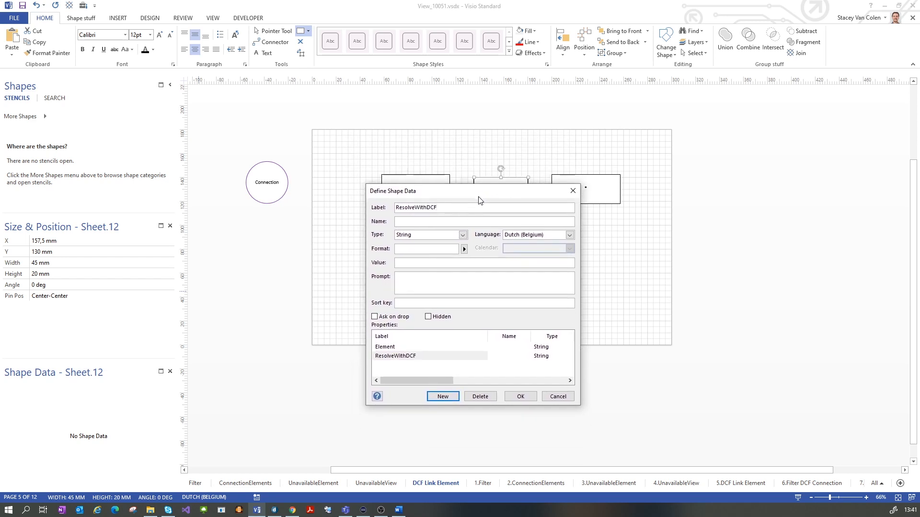
pyautogui.click(441, 262)
# Add an Info property with the value Name to the middle rectangle, accept the shape data definitions and deselect the shape.
pyautogui.click(443, 396)
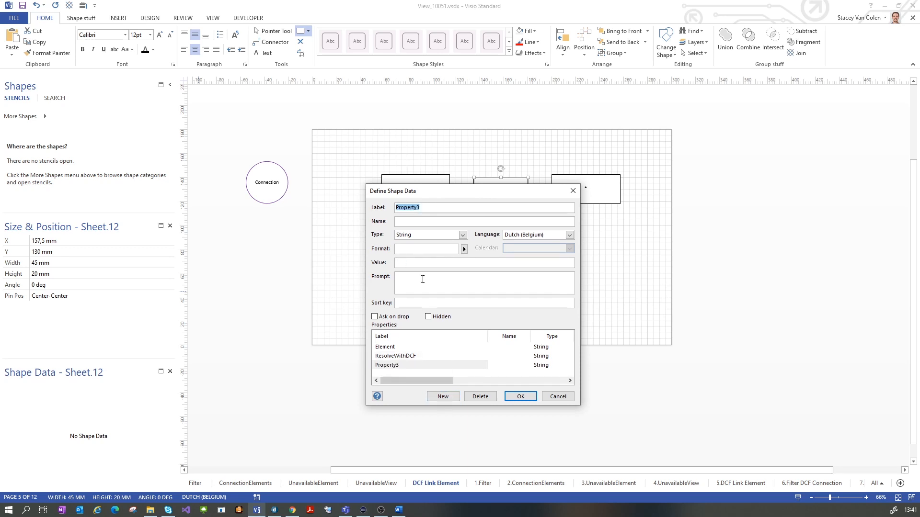
pyautogui.write('Info')
pyautogui.press('Tab')
pyautogui.press('Tab')
pyautogui.press('Tab')
pyautogui.press('Tab')
pyautogui.press('Tab')
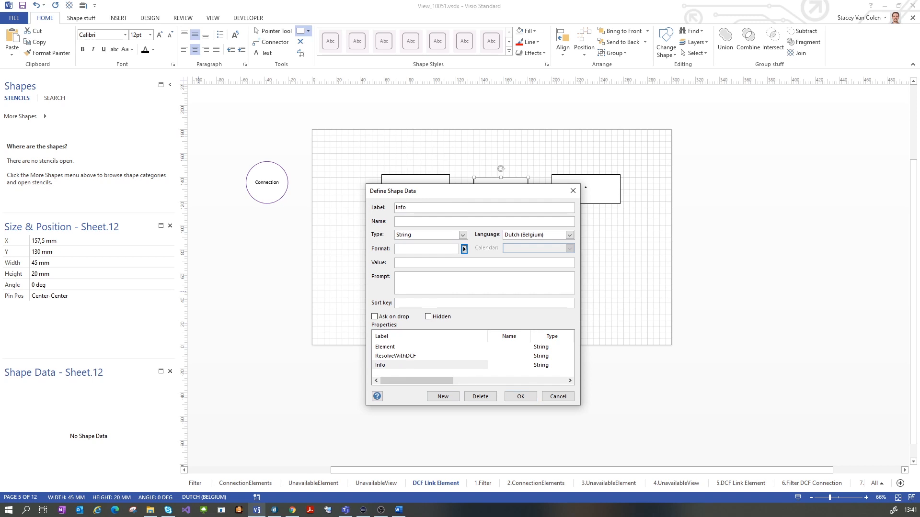
pyautogui.write('Name')
pyautogui.click(529, 399)
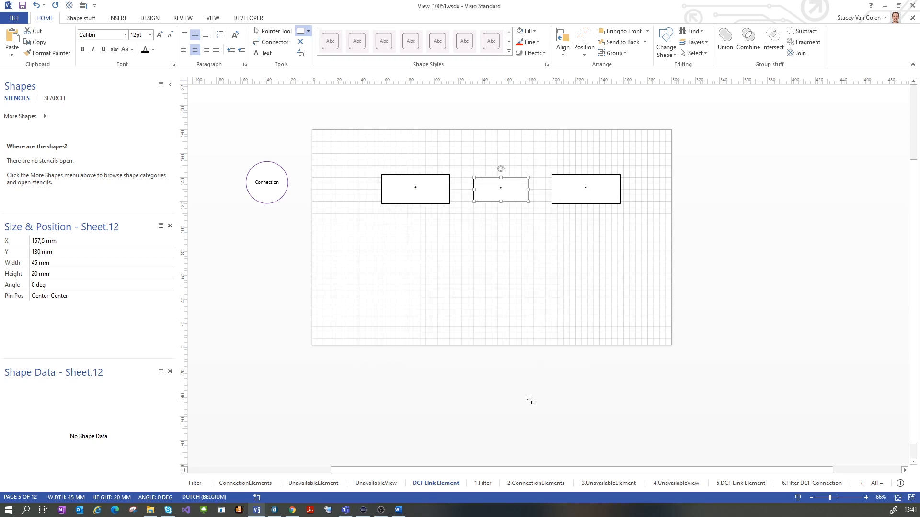
pyautogui.click(517, 303)
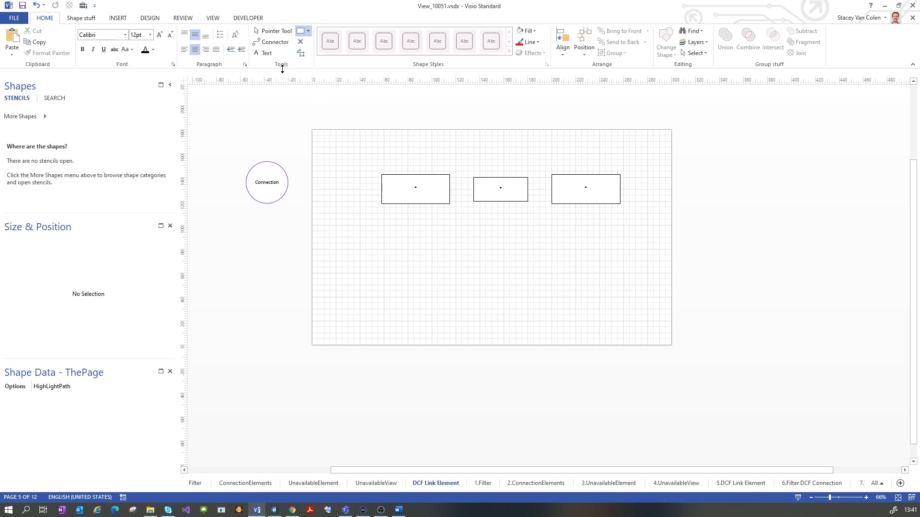
# Draw connectors linking the first rectangle to the middle one and the middle one to the last, and return to the Pointer Tool.
pyautogui.click(271, 42)
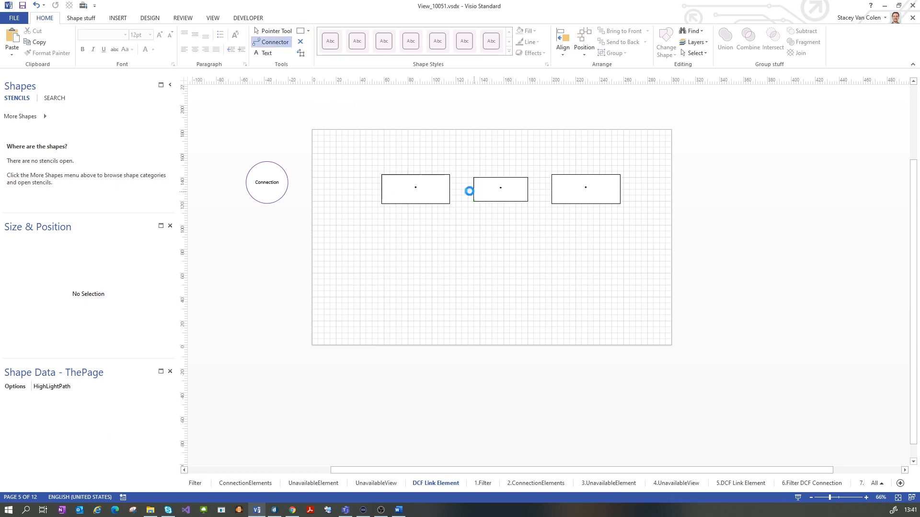
pyautogui.moveTo(449, 190); pyautogui.dragTo(473, 190)
pyautogui.moveTo(529, 189); pyautogui.dragTo(552, 190)
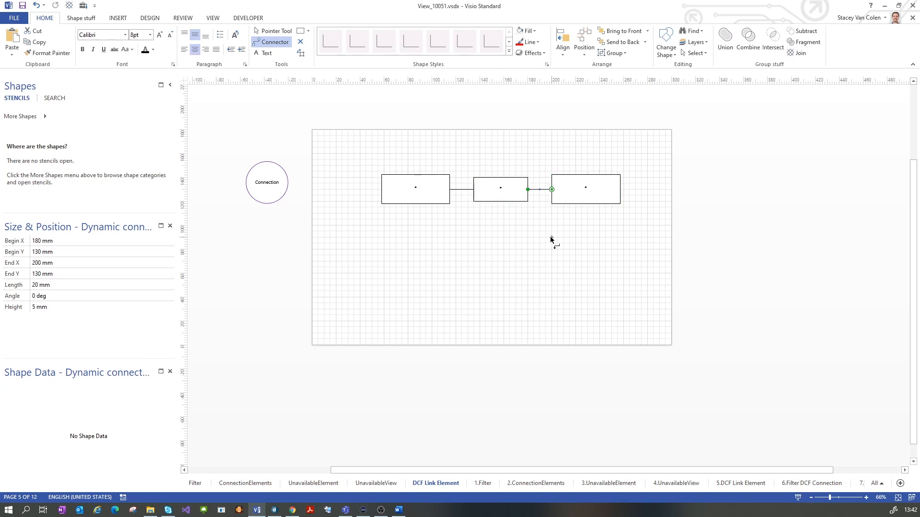
pyautogui.click(536, 213)
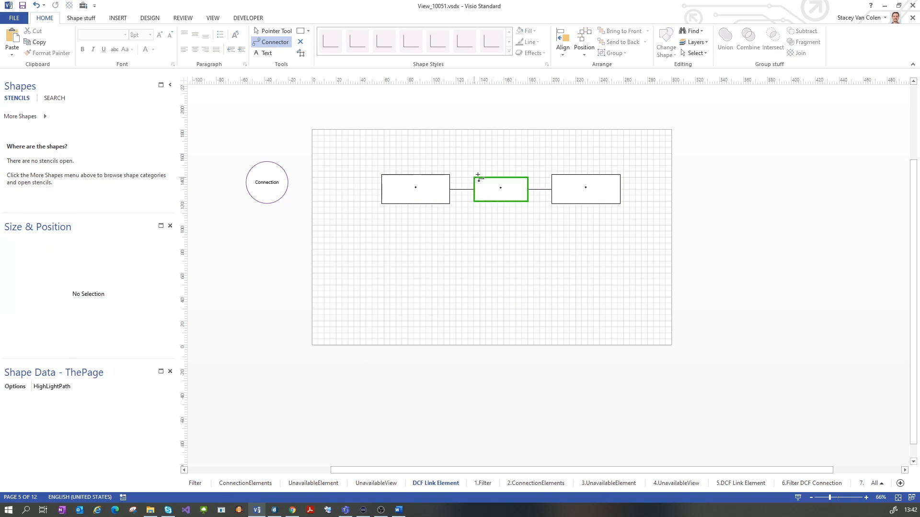
pyautogui.click(278, 33)
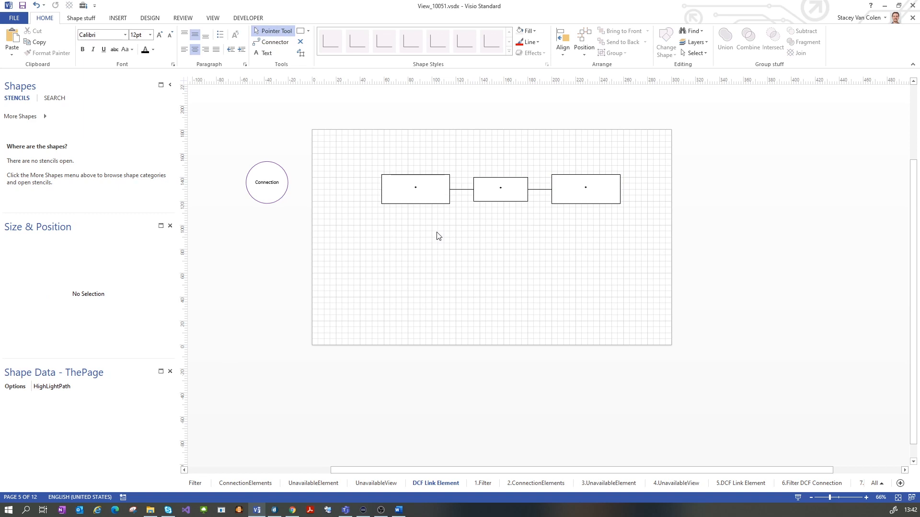
# Switch to DataMiner and examine the Connections and Connection Properties tables in Switch A's DataMiner Connectivity Framework parameters.
pyautogui.click(275, 511)
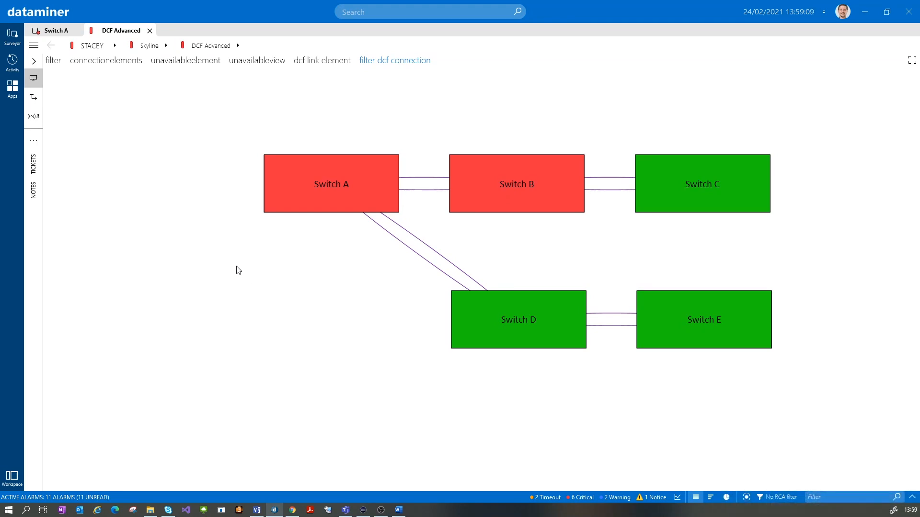
pyautogui.click(52, 31)
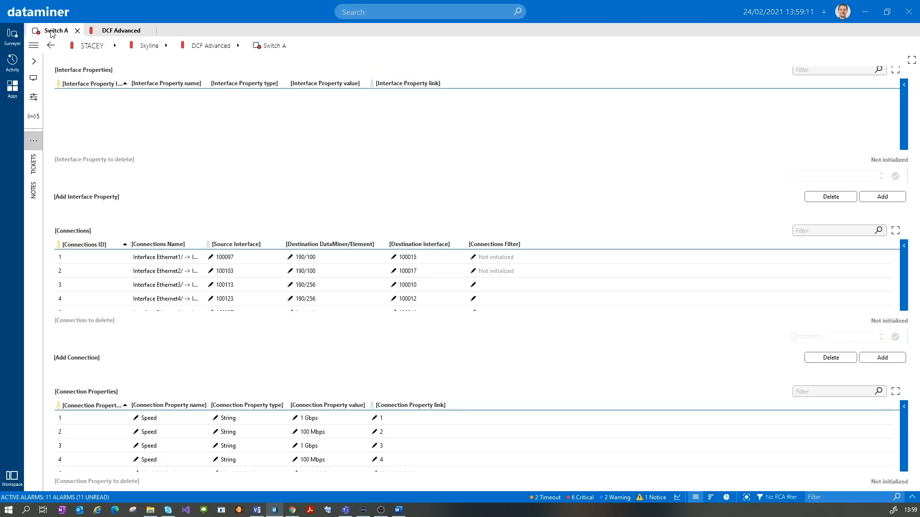
pyautogui.click(34, 61)
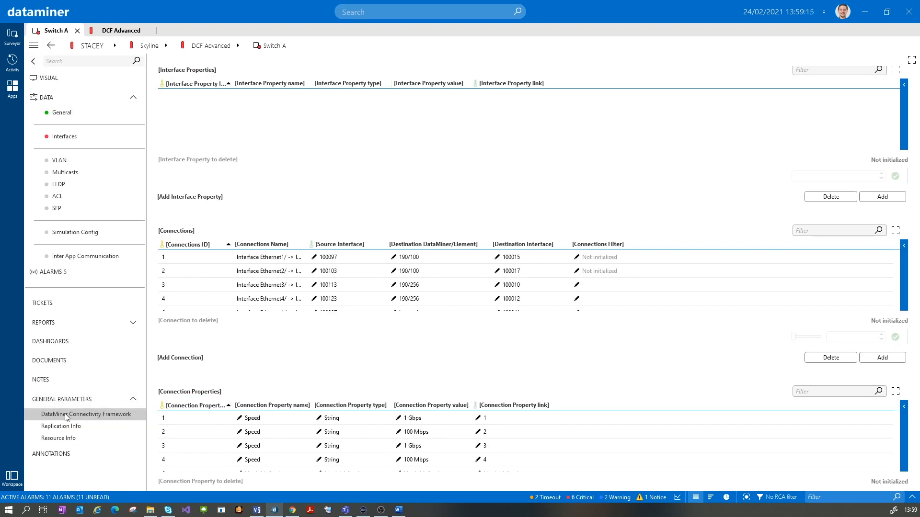
pyautogui.click(33, 61)
pyautogui.scroll(-3, 64, 370)
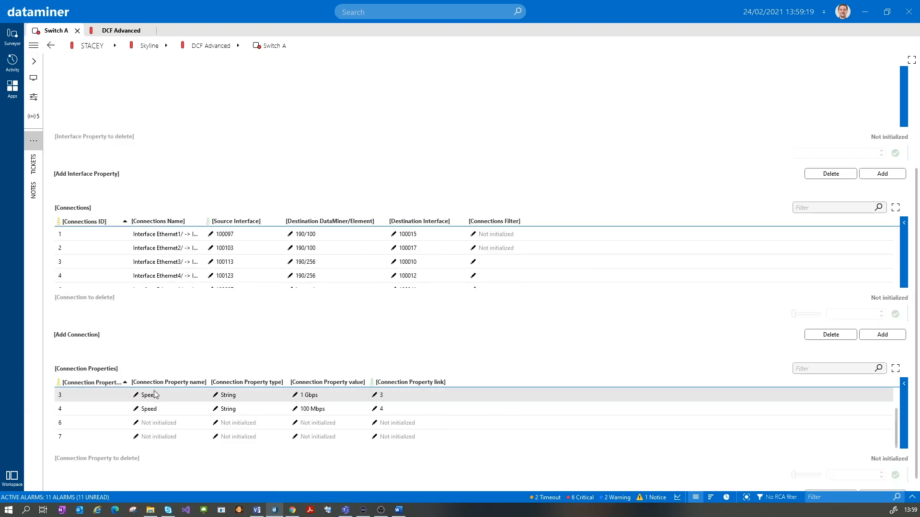
pyautogui.scroll(2, 153, 398)
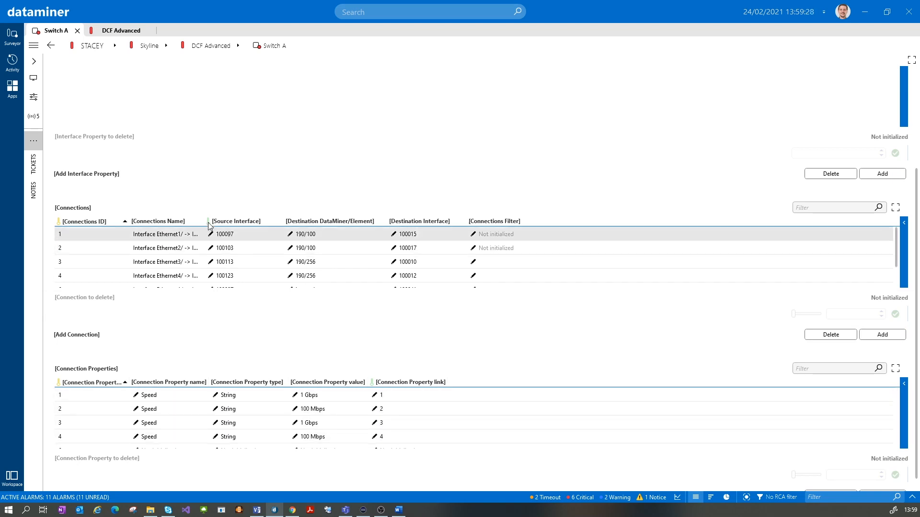
# Check the connection overview of both links between Switch A and Switch B on the filter dcf connection page of DCF Advanced.
pyautogui.click(116, 33)
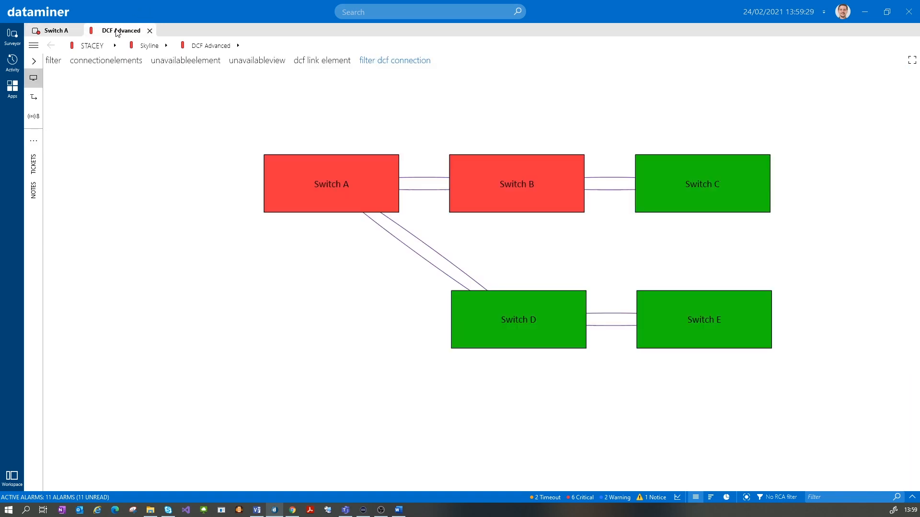
pyautogui.click(427, 178)
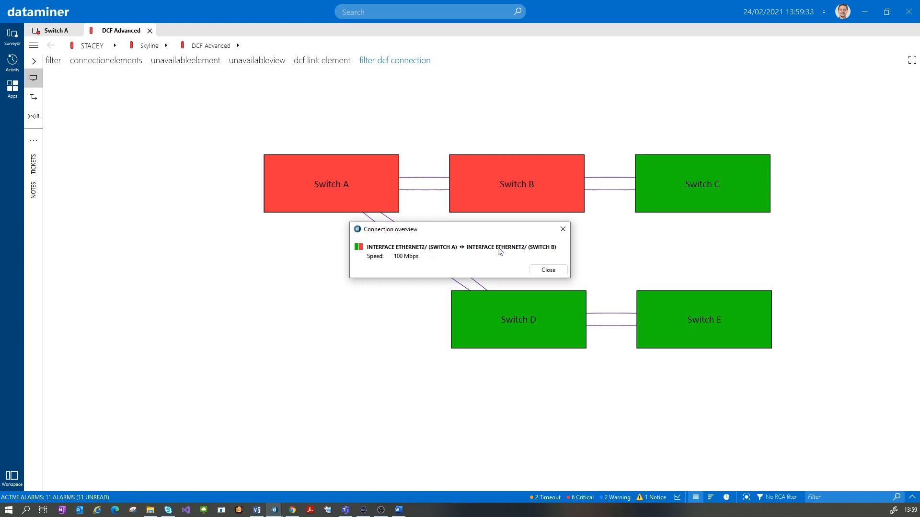
pyautogui.click(563, 229)
pyautogui.click(437, 190)
pyautogui.click(567, 228)
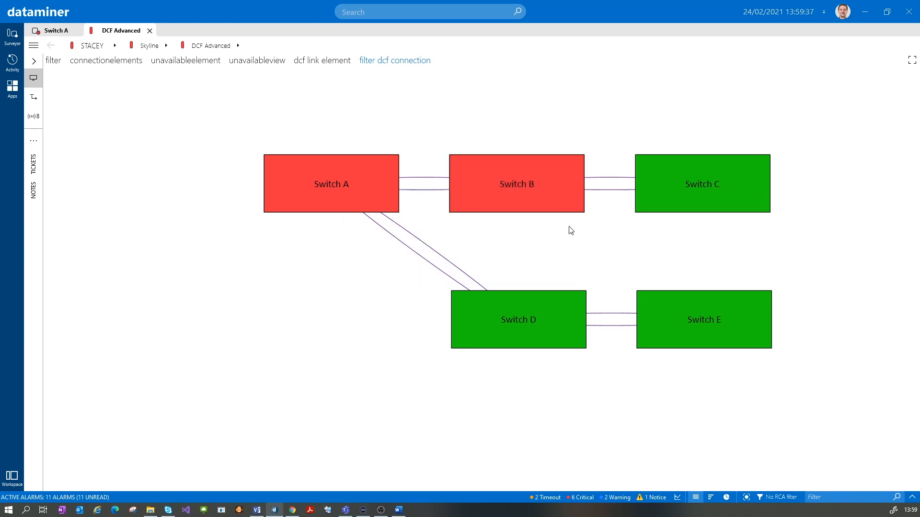
# Switch to Visio and add a shape data property labelled Filter to the Connection circle on the Filter DCF Connection page.
pyautogui.click(257, 510)
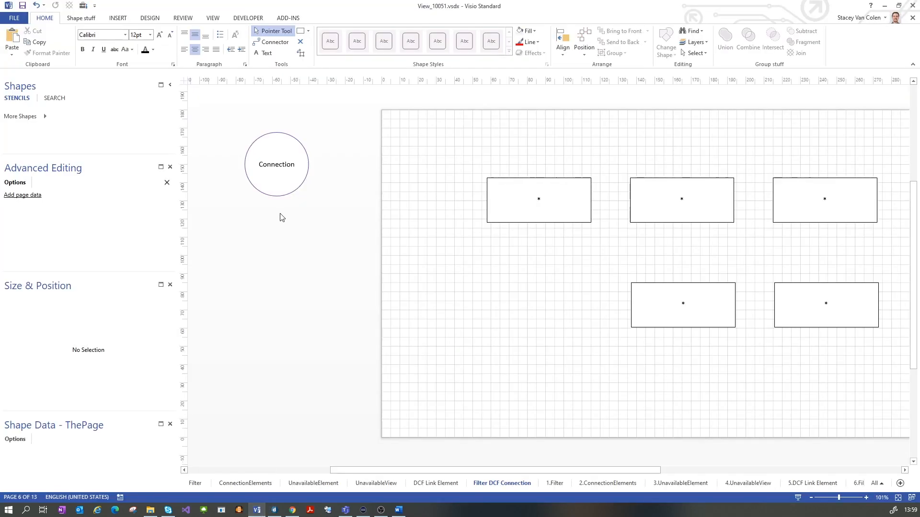
pyautogui.click(282, 167)
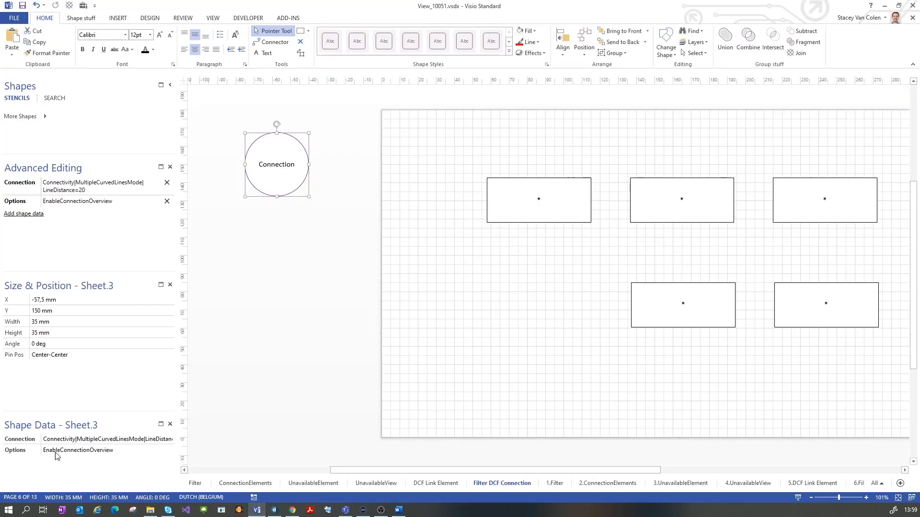
pyautogui.rightClick(96, 464)
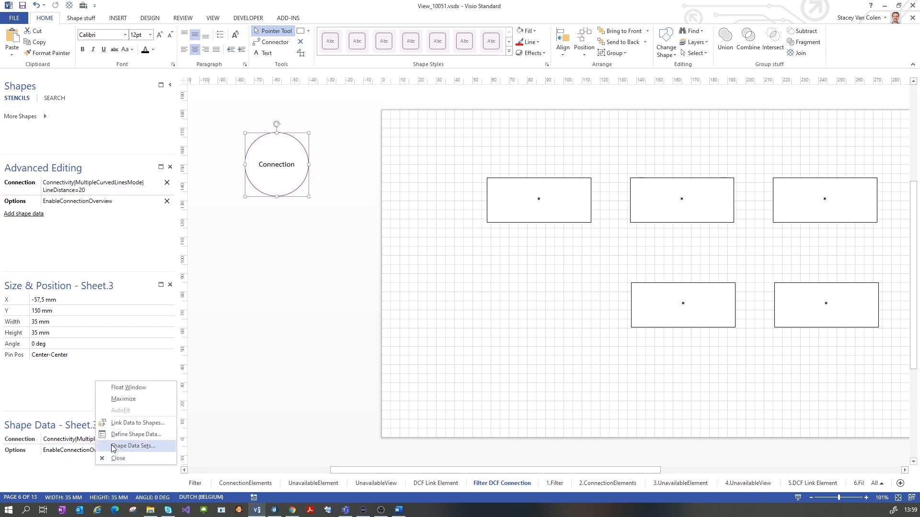
pyautogui.click(114, 435)
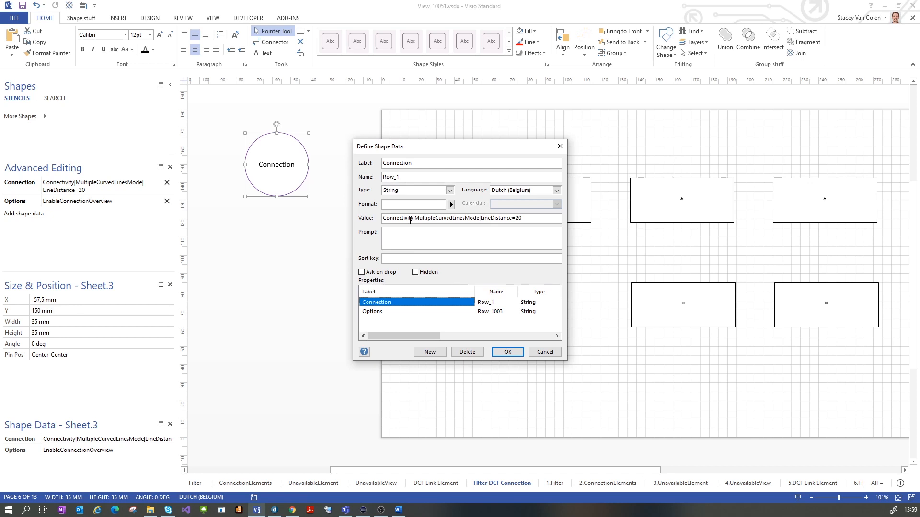
pyautogui.click(436, 351)
pyautogui.write('F')
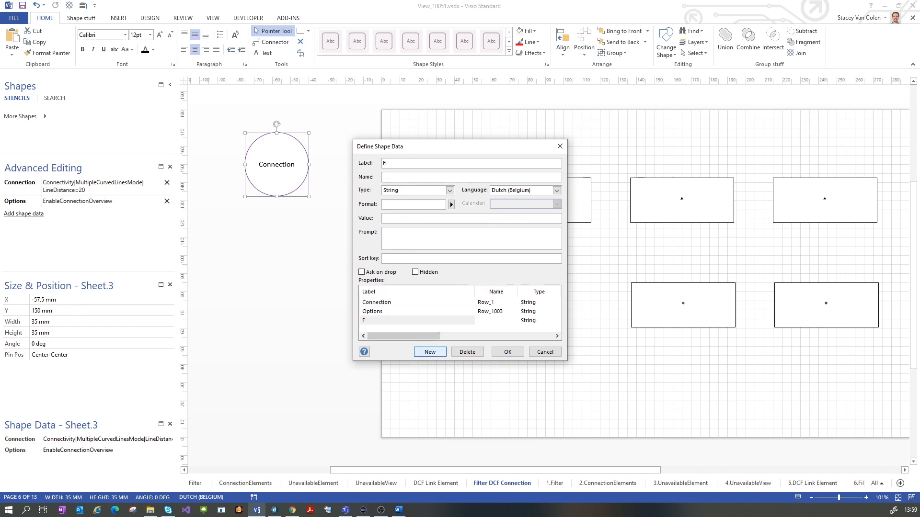
pyautogui.write('ilter')
# Set the Filter property's value to <A>-A|Connection|Property:Speed|=1 Gbps, review its parts and accept the shape data.
pyautogui.click(411, 217)
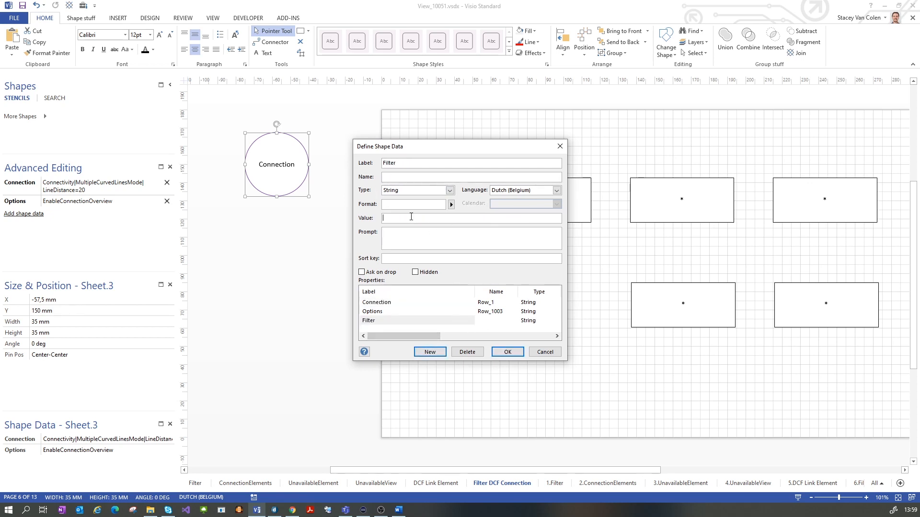
pyautogui.write('<A>-A|Connection|Property:Speed|=1 Gbps')
pyautogui.doubleClick(415, 218)
pyautogui.doubleClick(441, 218)
pyautogui.doubleClick(457, 218)
pyautogui.moveTo(509, 218); pyautogui.dragTo(470, 218)
pyautogui.click(508, 352)
pyautogui.click(516, 353)
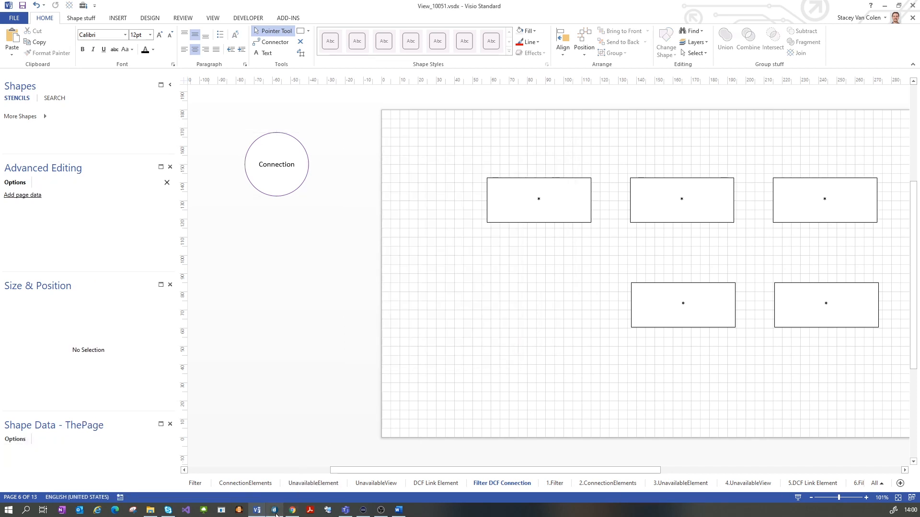
# Switch to DataMiner and check the connection overviews of the links from Switch A to Switch B and to Switch D.
pyautogui.click(274, 511)
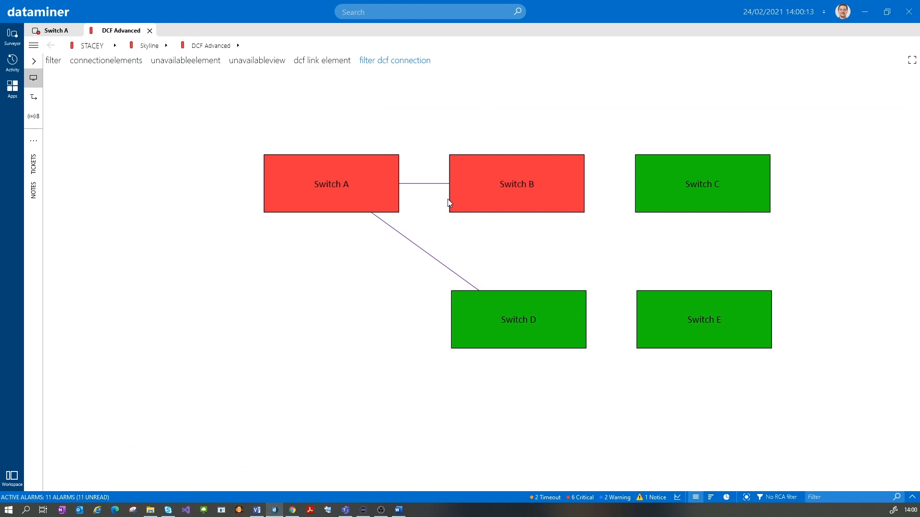
pyautogui.click(428, 185)
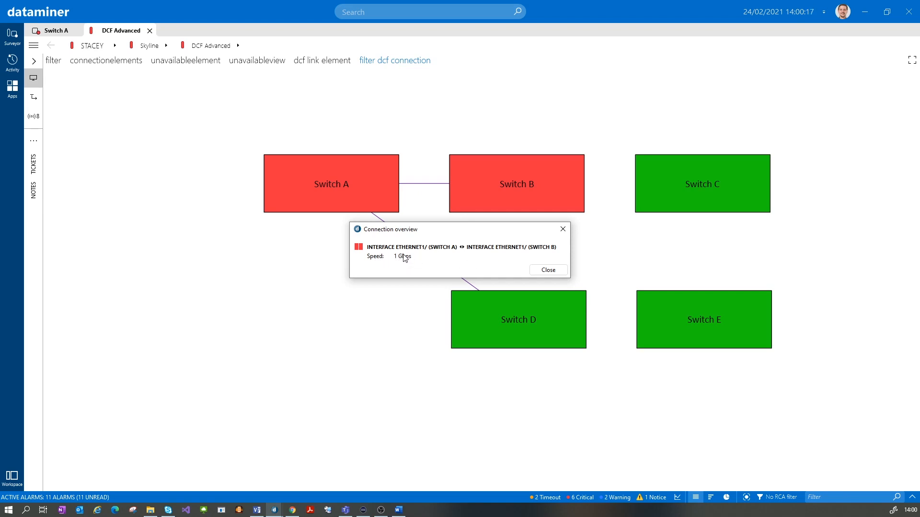
pyautogui.click(563, 230)
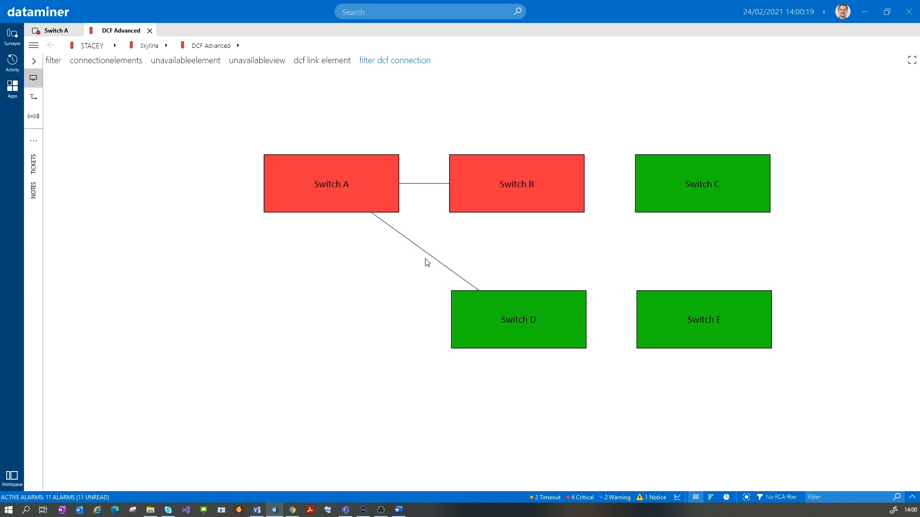
pyautogui.click(431, 259)
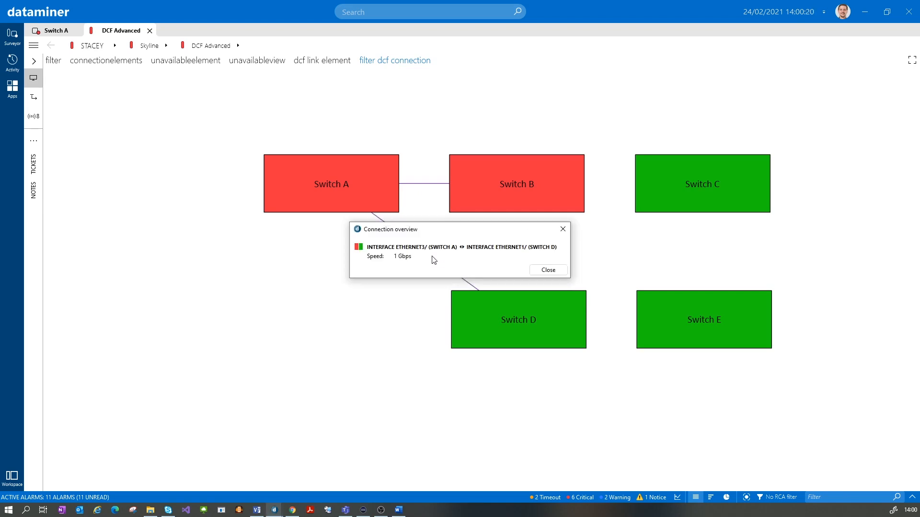
pyautogui.click(563, 230)
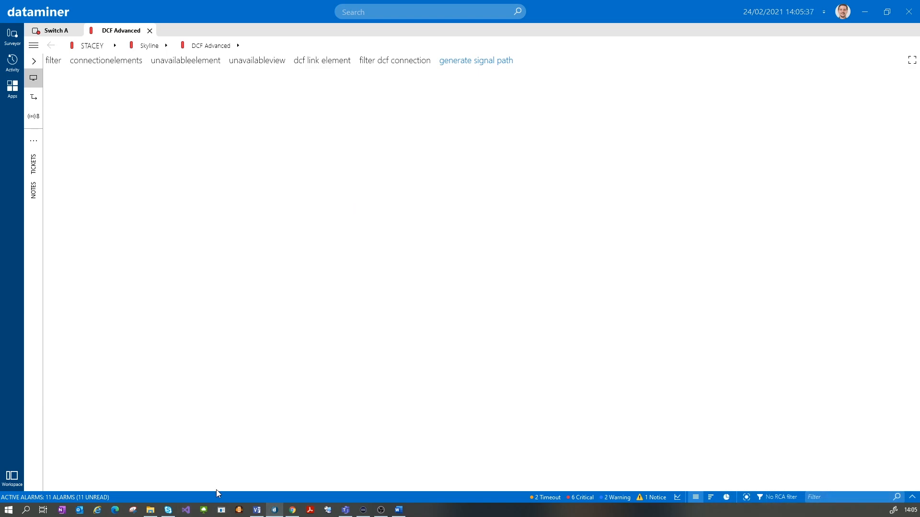
# Switch to Visio, check the Connection circle's shape data and draw a 280 by 165 mm rectangle on the Generate Signal Path page.
pyautogui.click(257, 510)
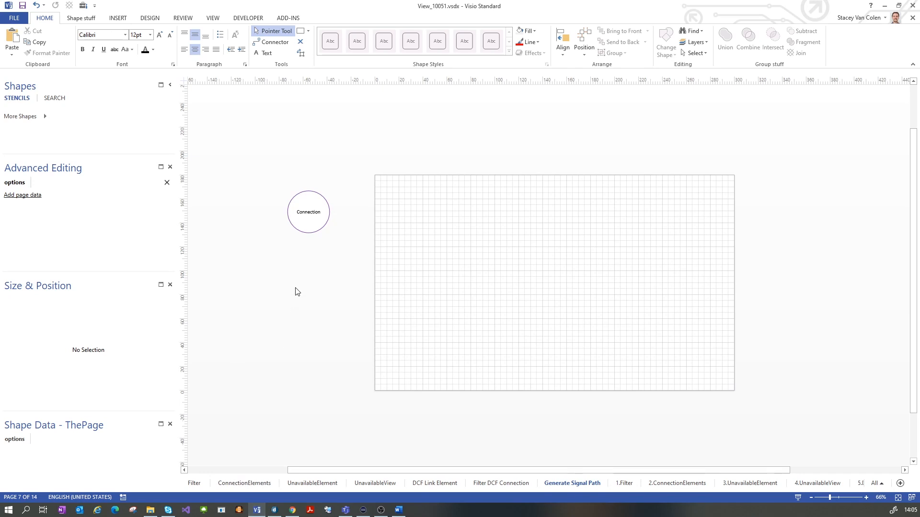
pyautogui.click(306, 220)
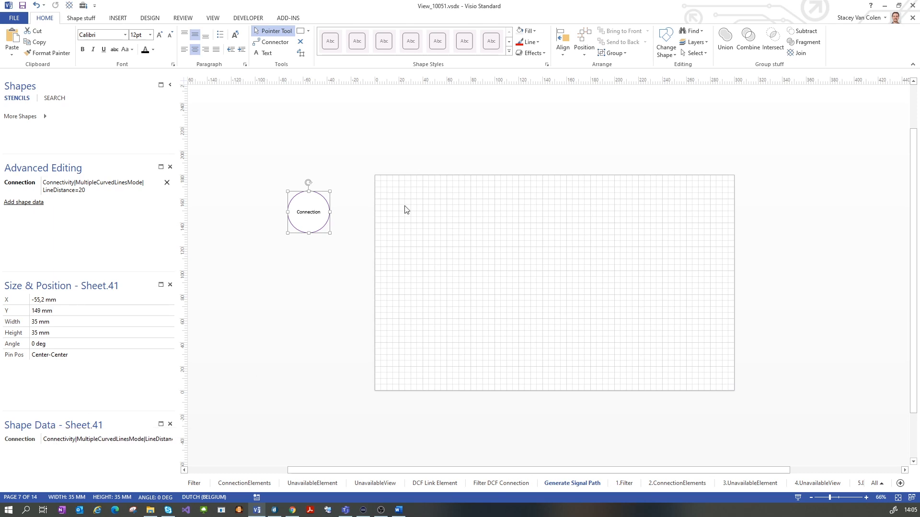
pyautogui.click(300, 33)
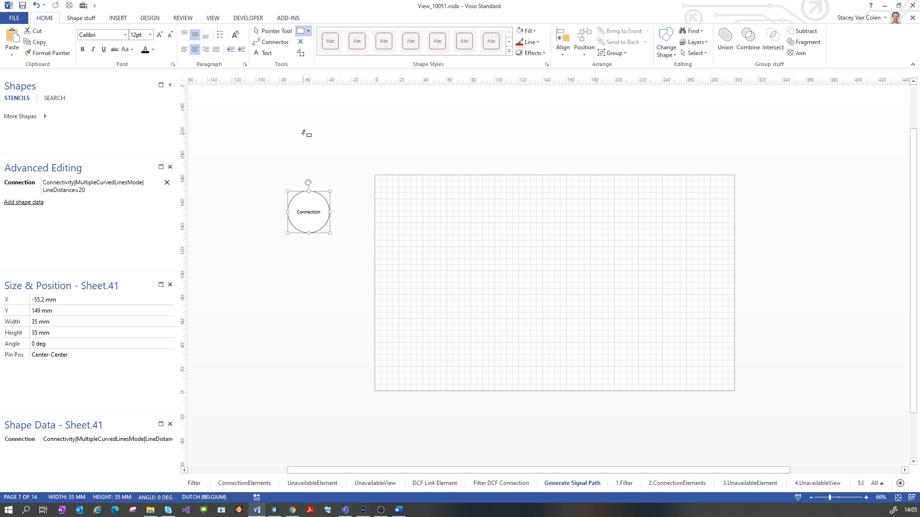
pyautogui.moveTo(387, 188)
pyautogui.mouseDown()
pyautogui.moveTo(642, 359)
pyautogui.moveTo(722, 384)
pyautogui.mouseUp()
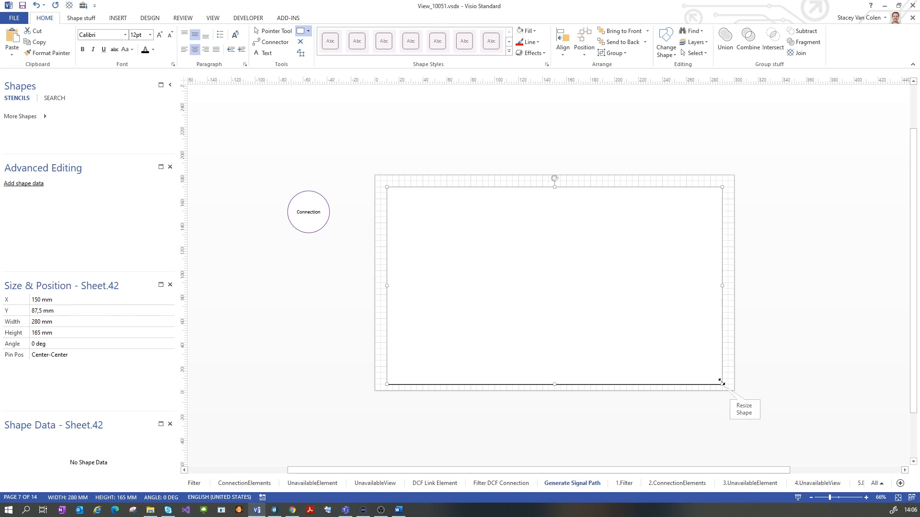
# Convert the large rectangle on the Generate Signal Path page into a group.
pyautogui.click(437, 117)
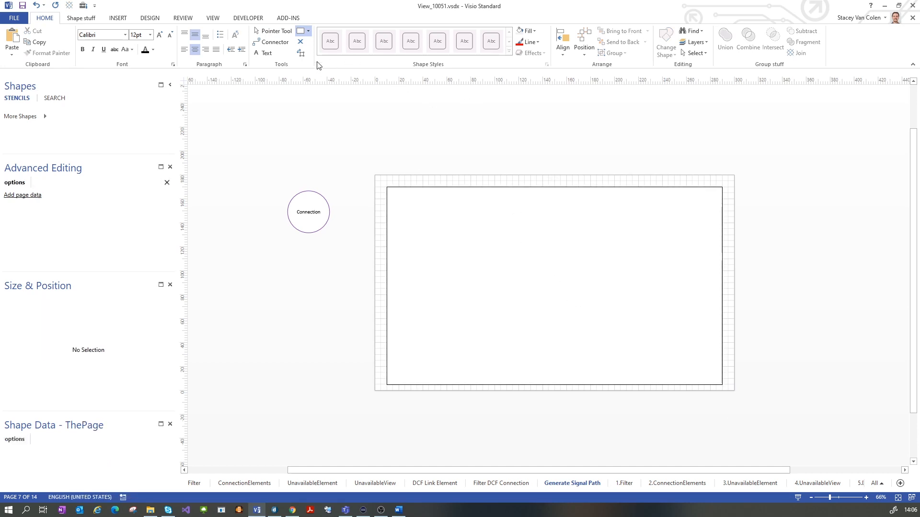
pyautogui.click(469, 246)
pyautogui.rightClick(468, 244)
pyautogui.moveTo(519, 300)
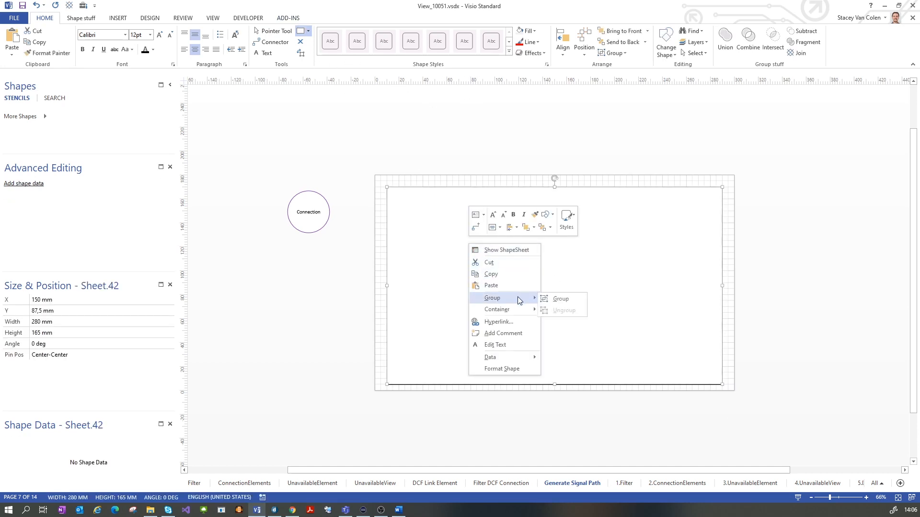
pyautogui.click(563, 299)
# Define two shape data properties on the large group: SignalPath with value both and Element with value Switch A.
pyautogui.rightClick(73, 456)
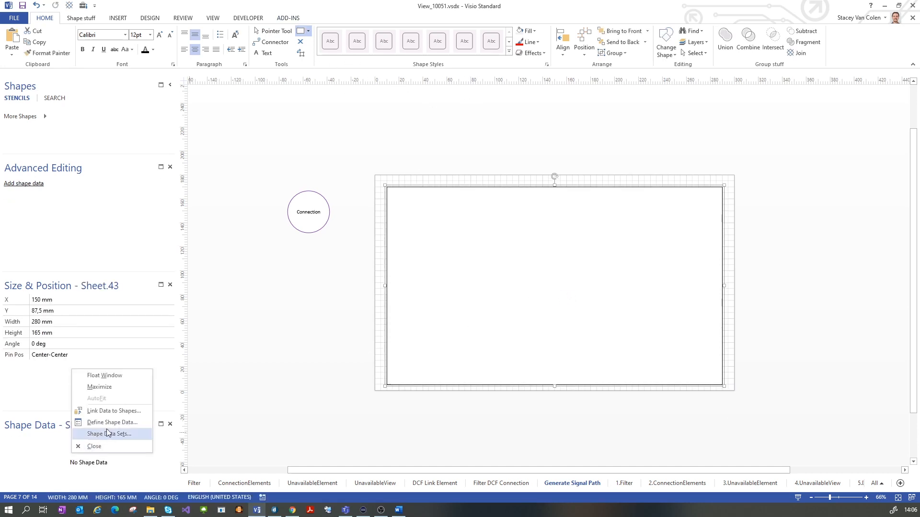
pyautogui.click(111, 433)
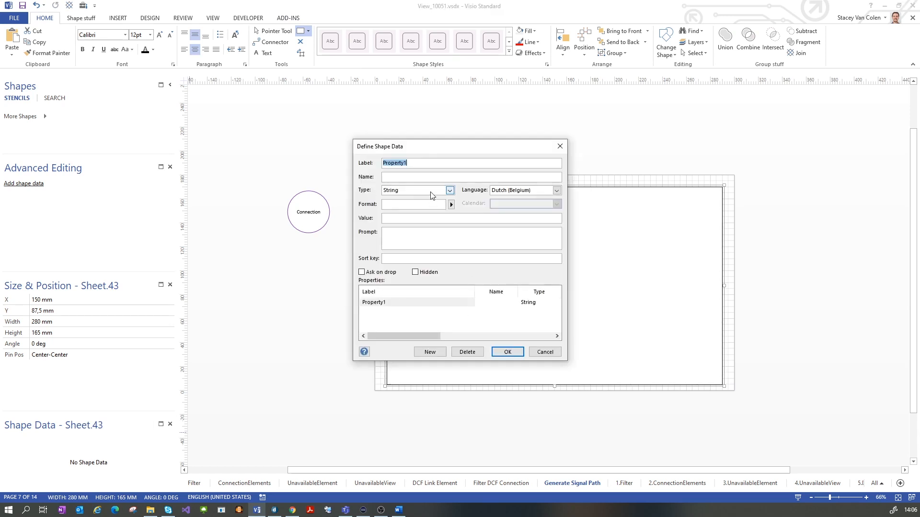
pyautogui.write('SignalPath')
pyautogui.click(410, 219)
pyautogui.write('both')
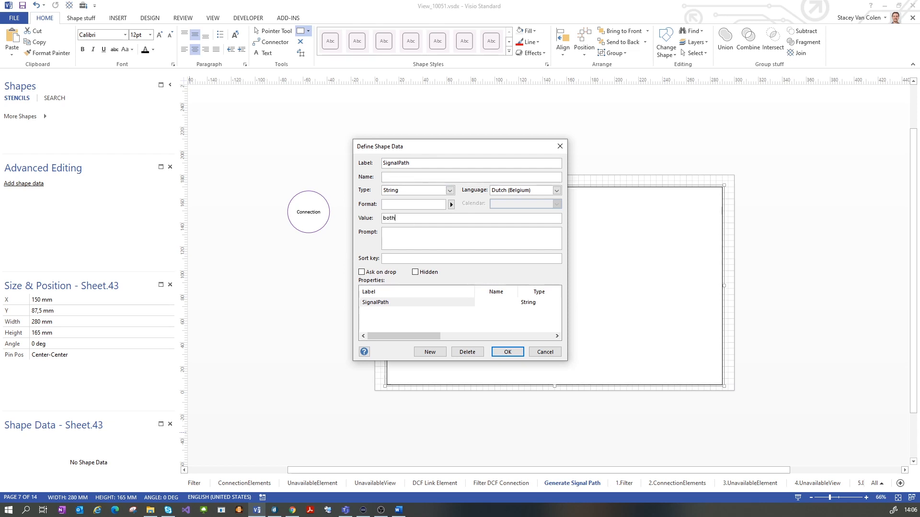
pyautogui.click(430, 353)
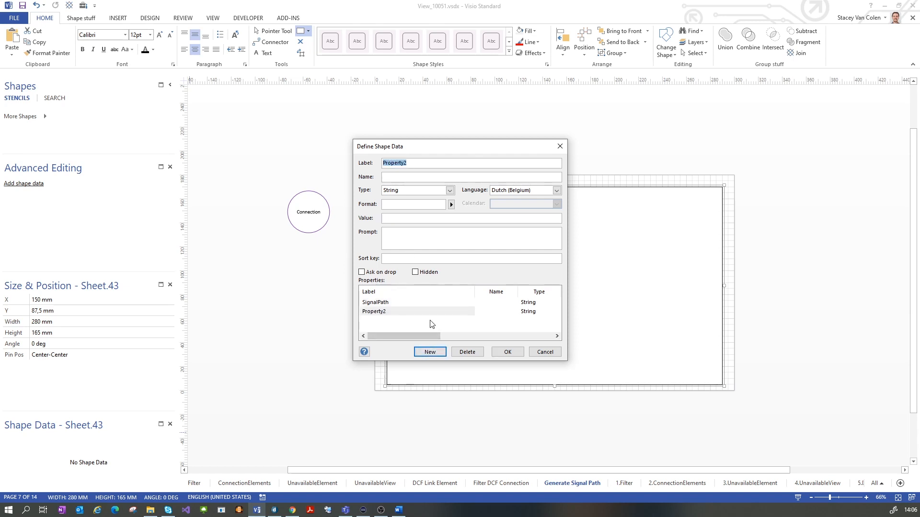
pyautogui.write('Element')
pyautogui.click(424, 218)
pyautogui.write('Switch a')
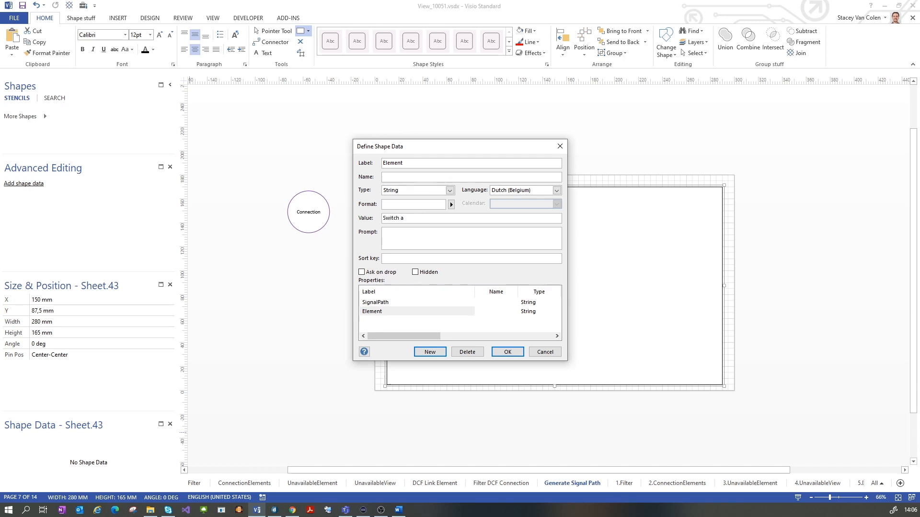
# Add an Interface property with value 100097 to the group and accept the shape data.
pyautogui.click(430, 352)
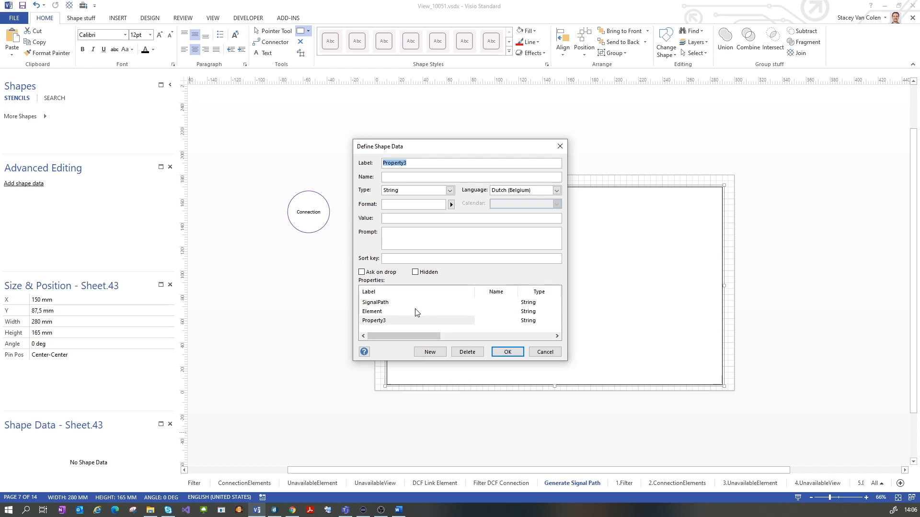
pyautogui.write('Interface')
pyautogui.write('1')
pyautogui.write('00097')
pyautogui.click(498, 352)
pyautogui.click(323, 326)
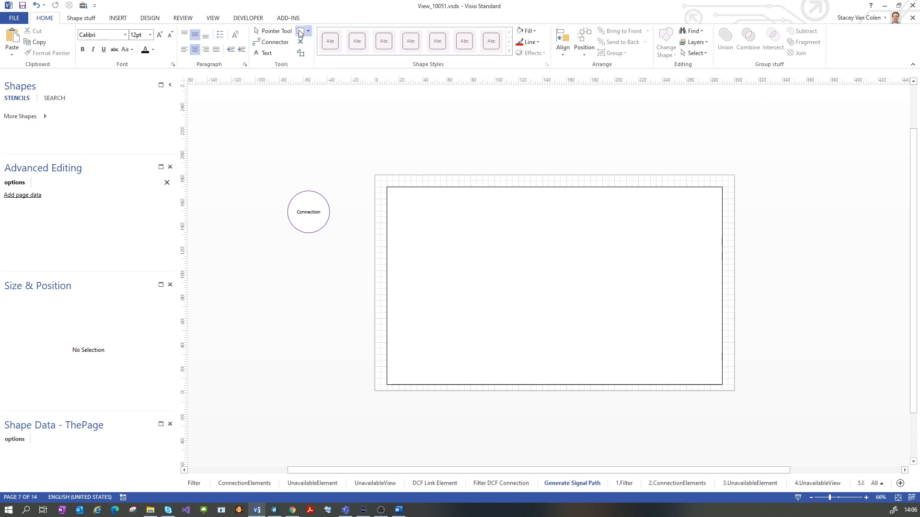
# Open the large group for editing and delete the rectangle inside it.
pyautogui.click(272, 31)
pyautogui.rightClick(445, 244)
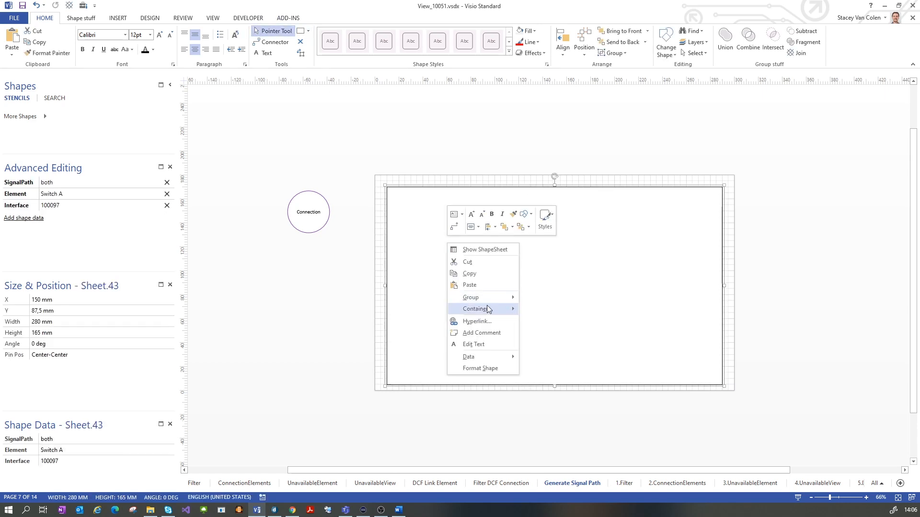
pyautogui.moveTo(486, 296)
pyautogui.click(558, 321)
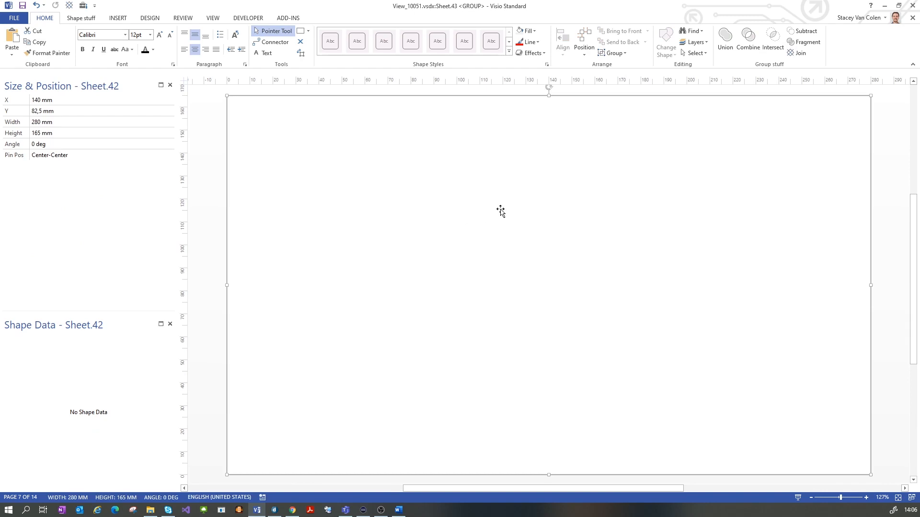
pyautogui.click(302, 32)
pyautogui.click(201, 130)
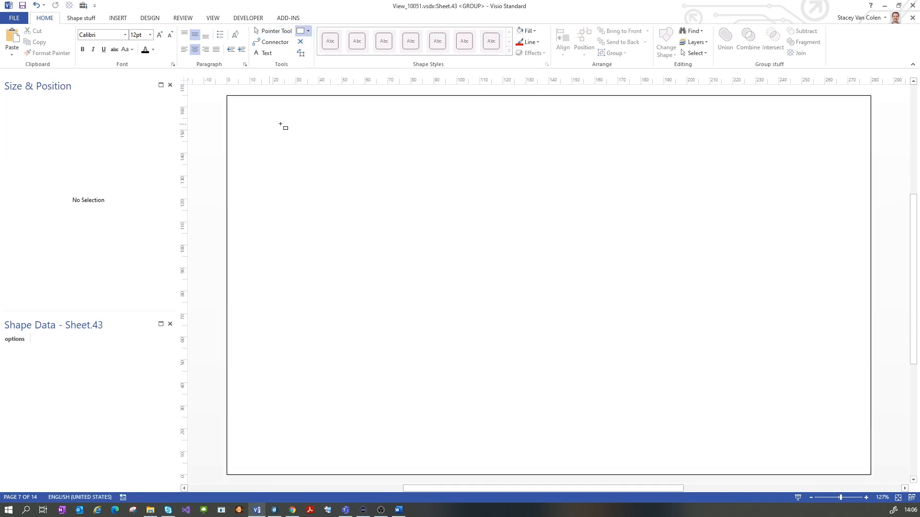
pyautogui.click(281, 125)
pyautogui.press('Delete')
# Draw a rectangle about 75 by 25 mm in the upper-left area inside the open group.
pyautogui.click(301, 33)
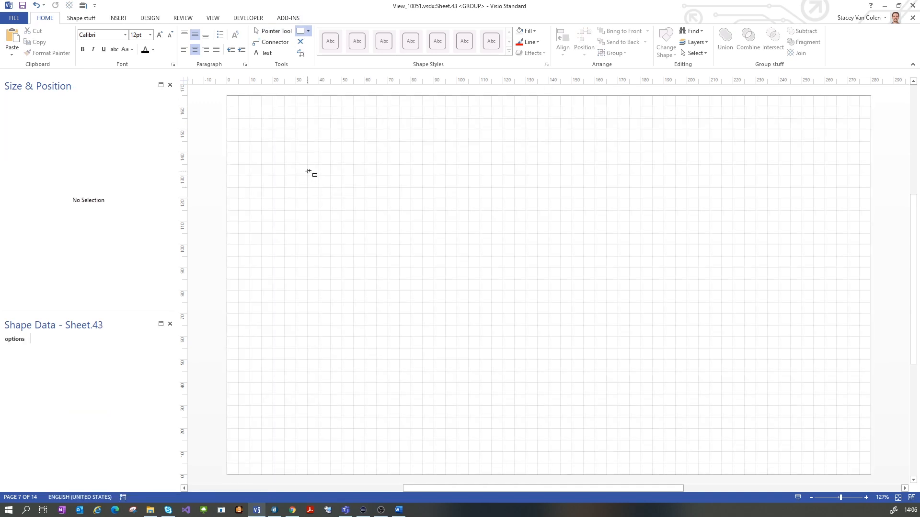
pyautogui.moveTo(307, 165); pyautogui.dragTo(479, 222)
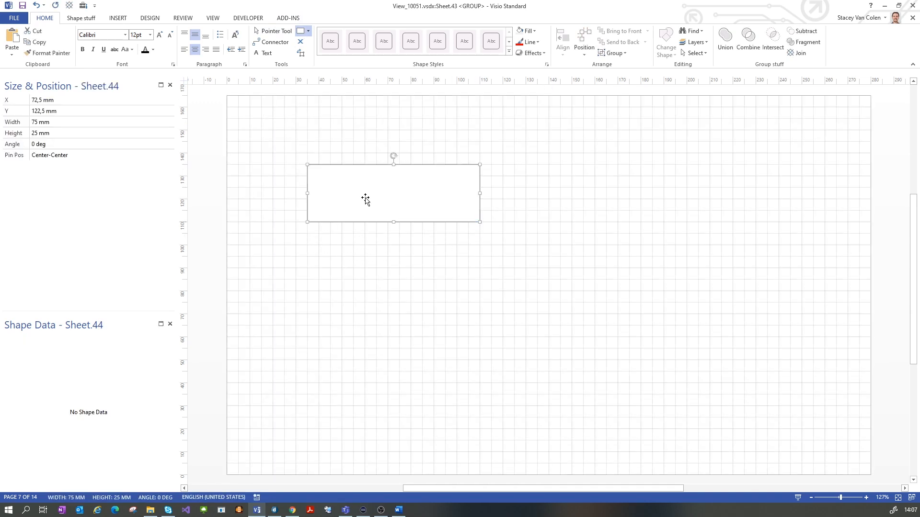
pyautogui.click(371, 192)
# Define a shape data property labelled Info with value Name on the 75 by 25 mm rectangle.
pyautogui.rightClick(100, 436)
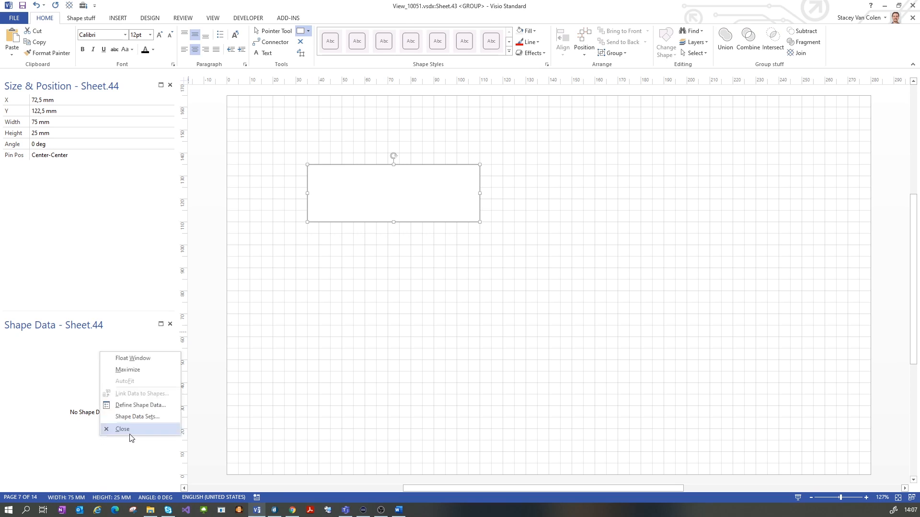
pyautogui.click(131, 408)
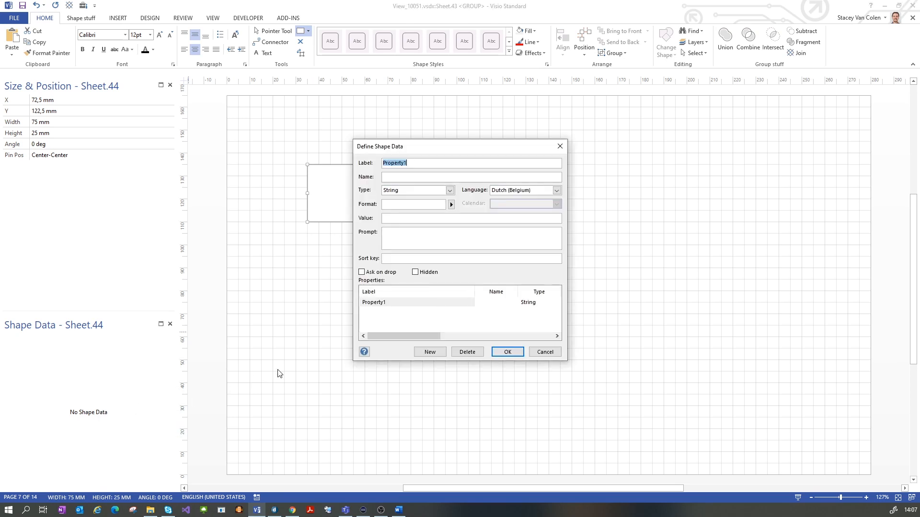
pyautogui.write('Info')
pyautogui.press('Tab')
pyautogui.press('Tab')
pyautogui.press('Tab')
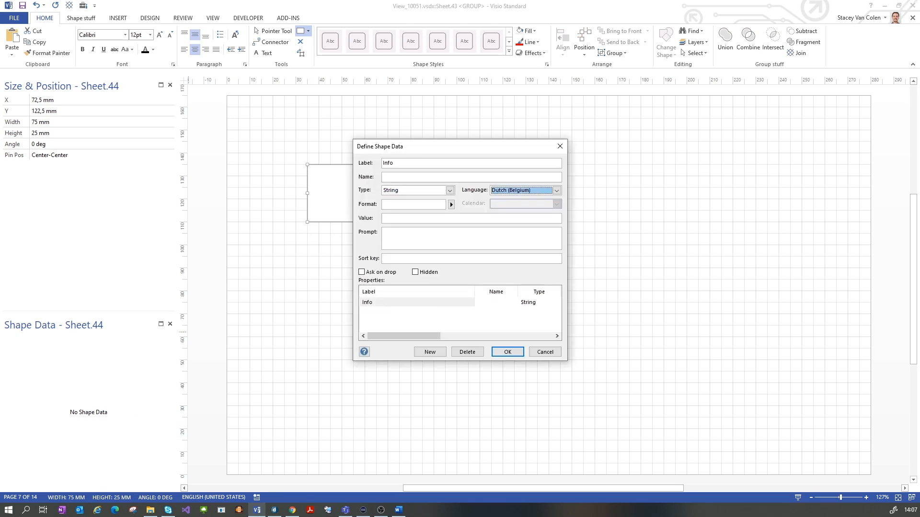
pyautogui.press('Tab')
pyautogui.press('Tab')
pyautogui.press('Tab')
pyautogui.write('Name')
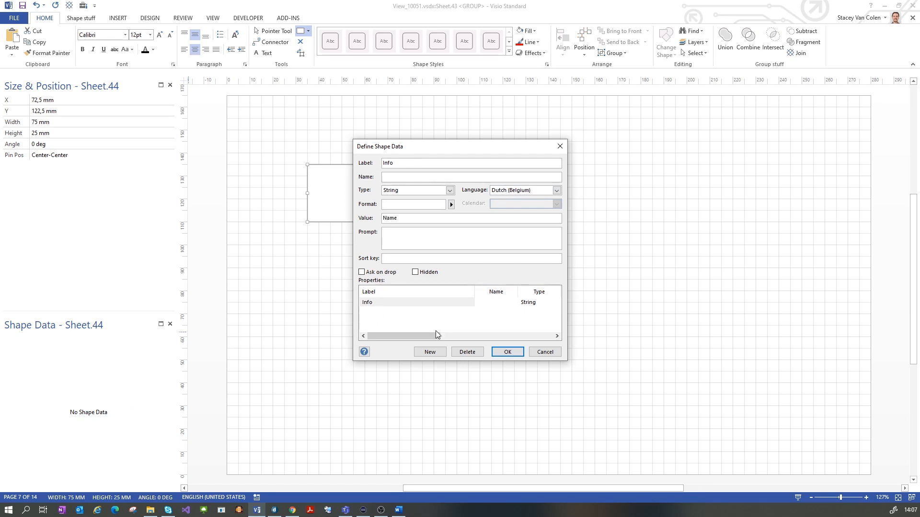
pyautogui.click(508, 352)
# Enter * as the text of the Info rectangle.
pyautogui.doubleClick(379, 196)
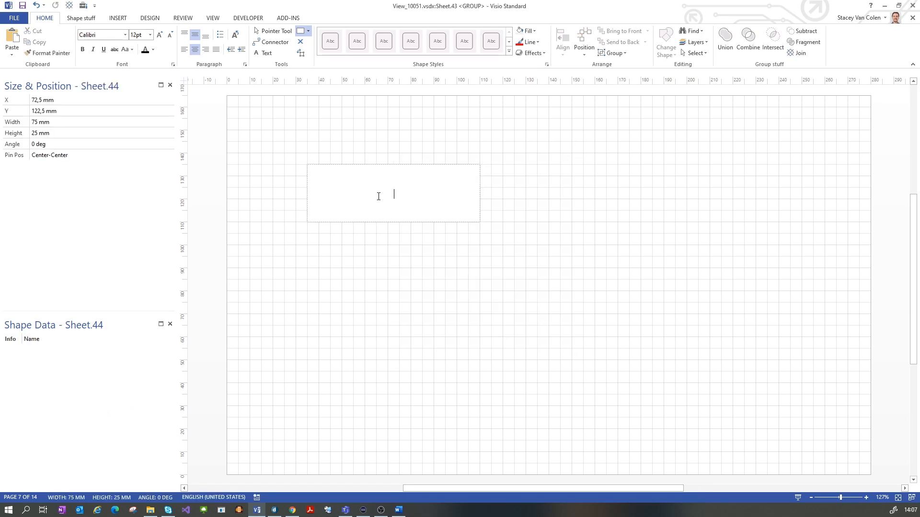
pyautogui.write('*')
pyautogui.click(539, 153)
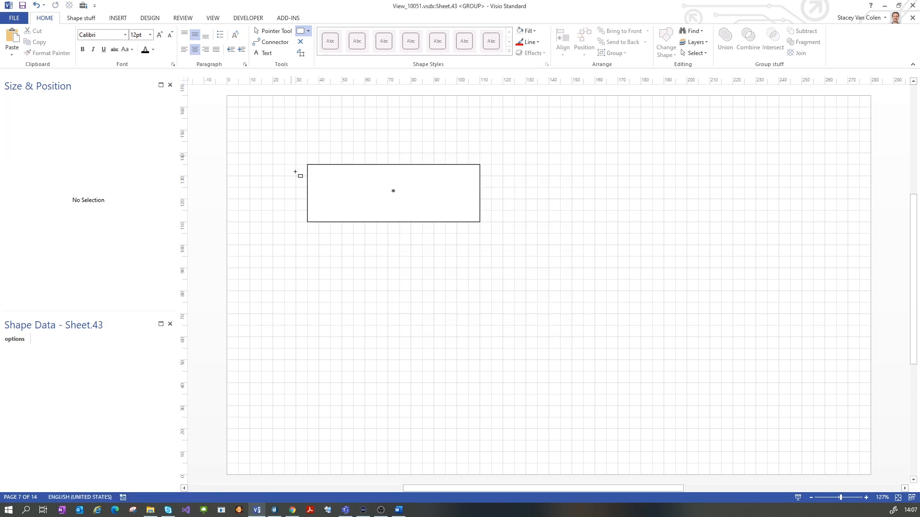
# Draw a rectangle about 15 by 6.5 mm inside the Info rectangle's left edge and give it an Interface property with value [auto].
pyautogui.moveTo(308, 184); pyautogui.dragTo(342, 199)
pyautogui.rightClick(44, 431)
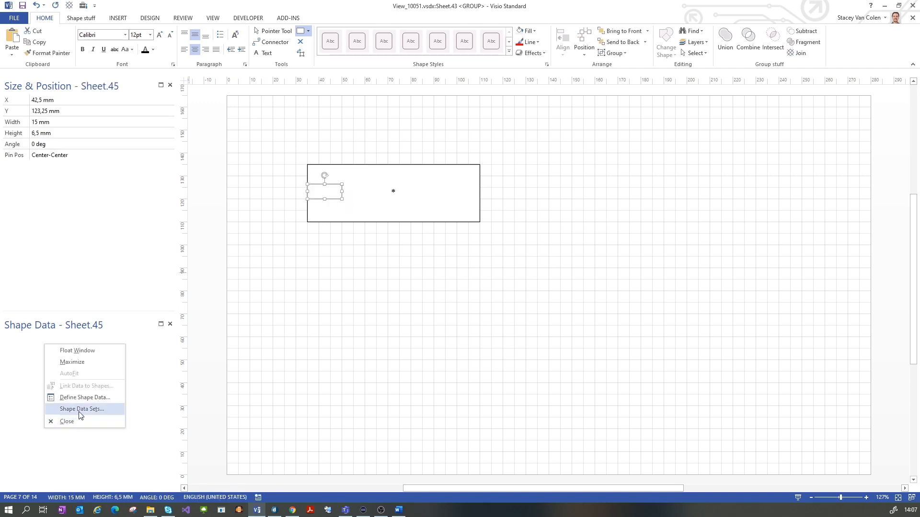
pyautogui.click(83, 401)
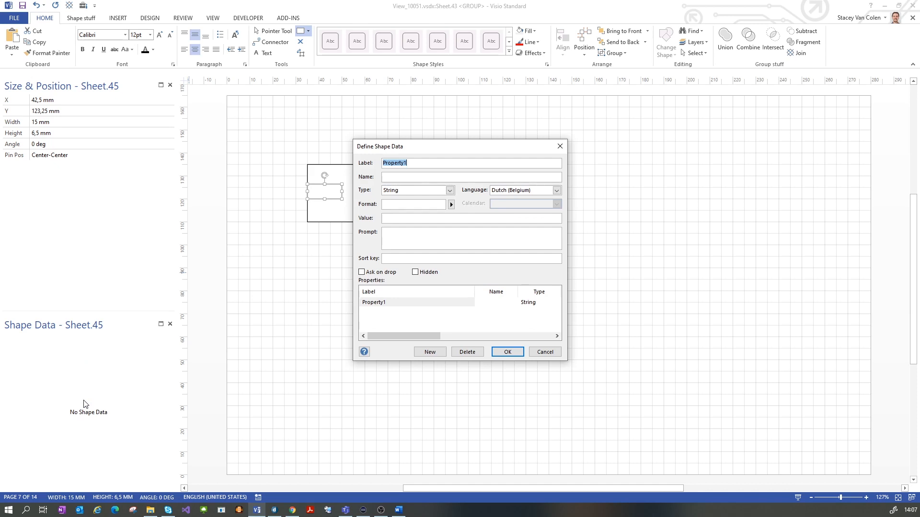
pyautogui.write('Interface')
pyautogui.write('[auto')
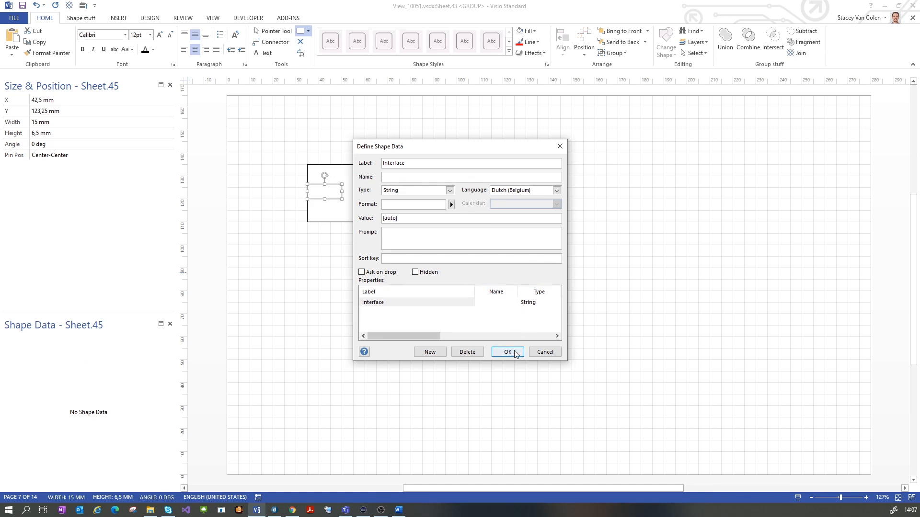
pyautogui.click(507, 352)
# Copy the small interface rectangle to the inside of the Info rectangle's right edge.
pyautogui.click(509, 294)
pyautogui.moveTo(329, 193); pyautogui.dragTo(467, 194)
pyautogui.click(463, 220)
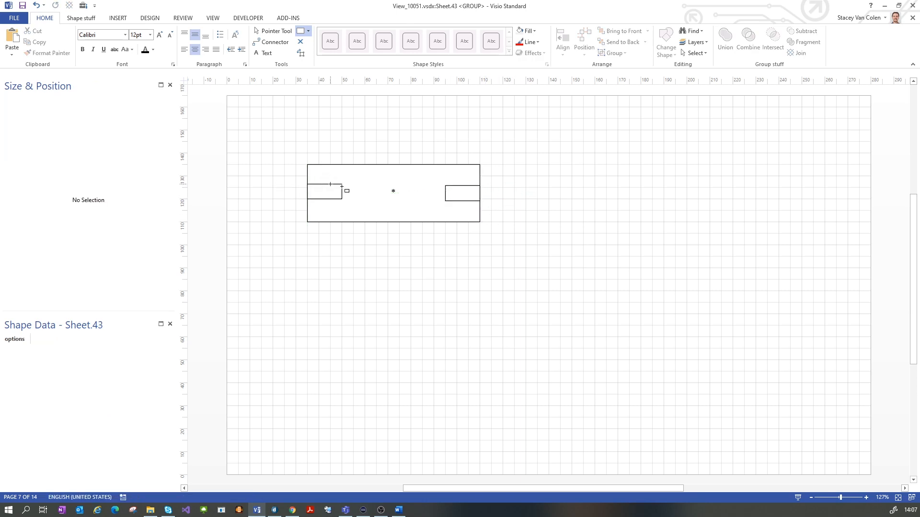
# Group the Info rectangle with its two small interface rectangles.
pyautogui.click(272, 30)
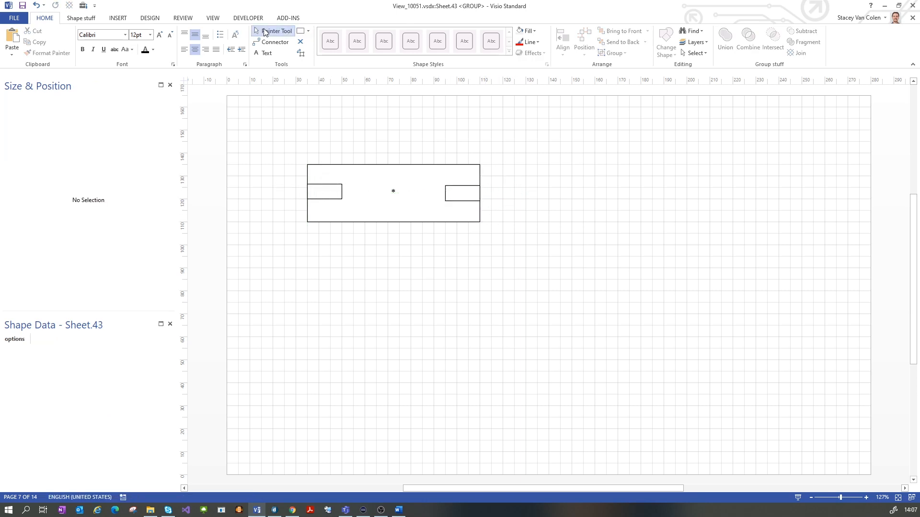
pyautogui.click(321, 211)
pyautogui.moveTo(275, 234); pyautogui.dragTo(518, 137)
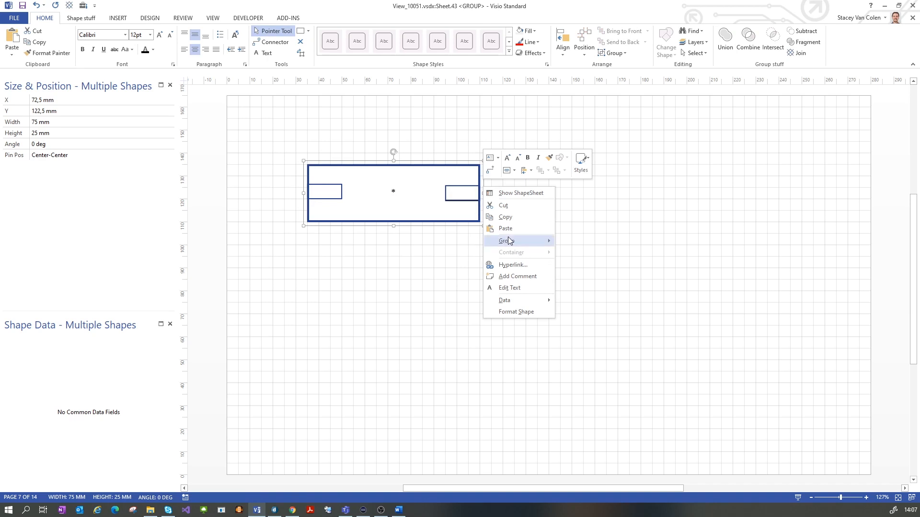
pyautogui.click(588, 240)
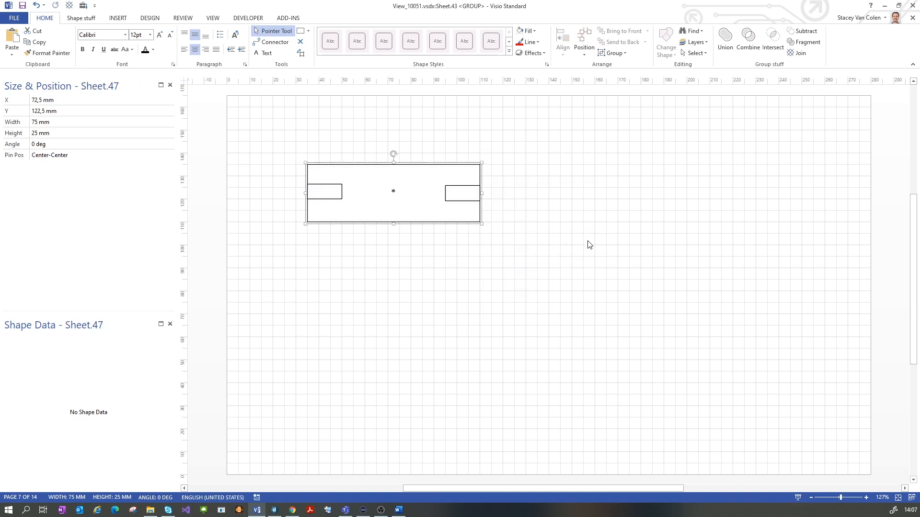
# Define shape data on the new inner group: Element with value * and Protocol with value Default.
pyautogui.rightClick(43, 387)
pyautogui.click(89, 440)
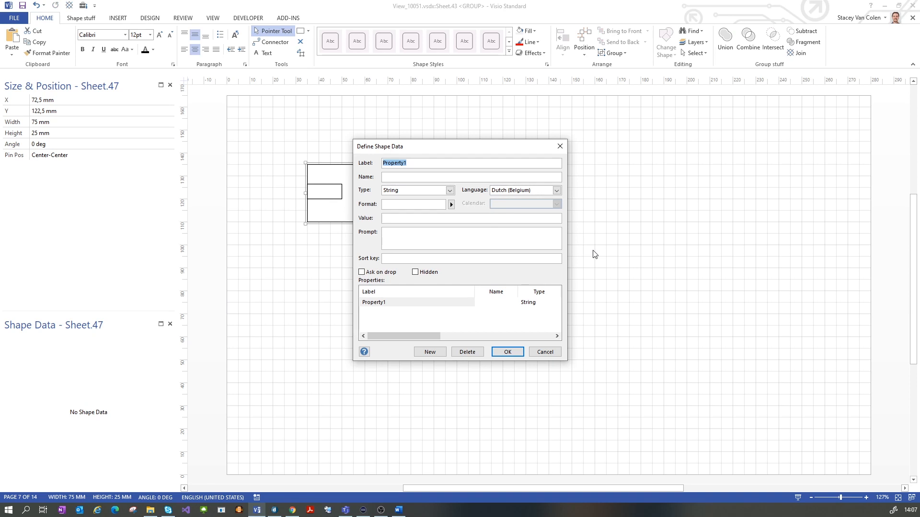
pyautogui.write('Element')
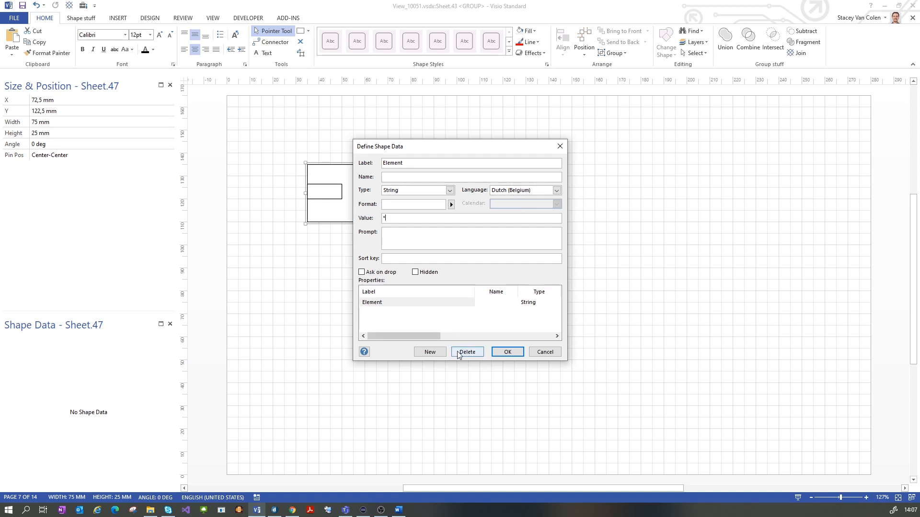
pyautogui.click(430, 352)
pyautogui.write('Protocol')
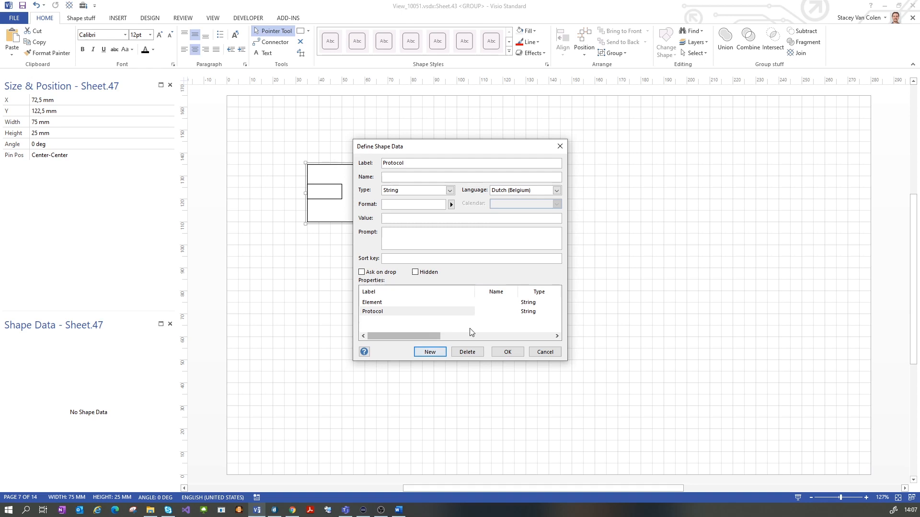
pyautogui.click(494, 220)
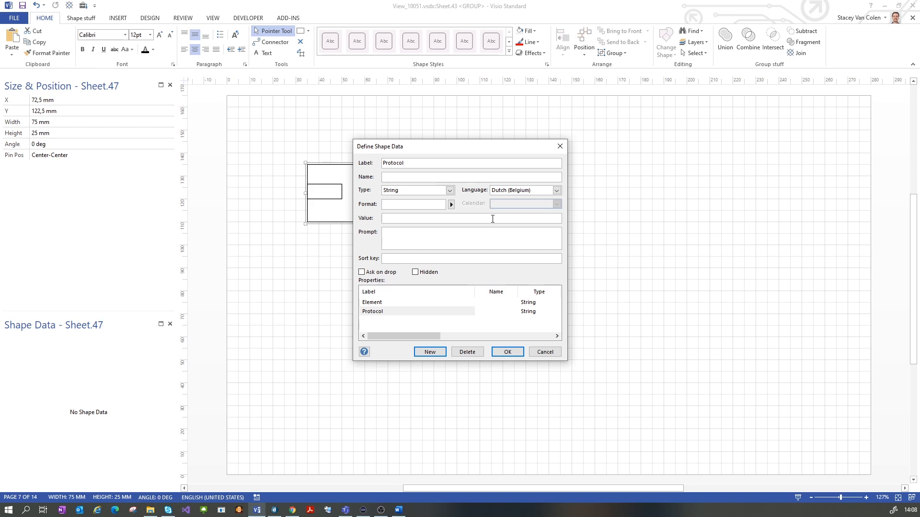
pyautogui.write('Default')
# Add an Options property with value NoDuplicate to the inner group and accept the shape data.
pyautogui.click(437, 353)
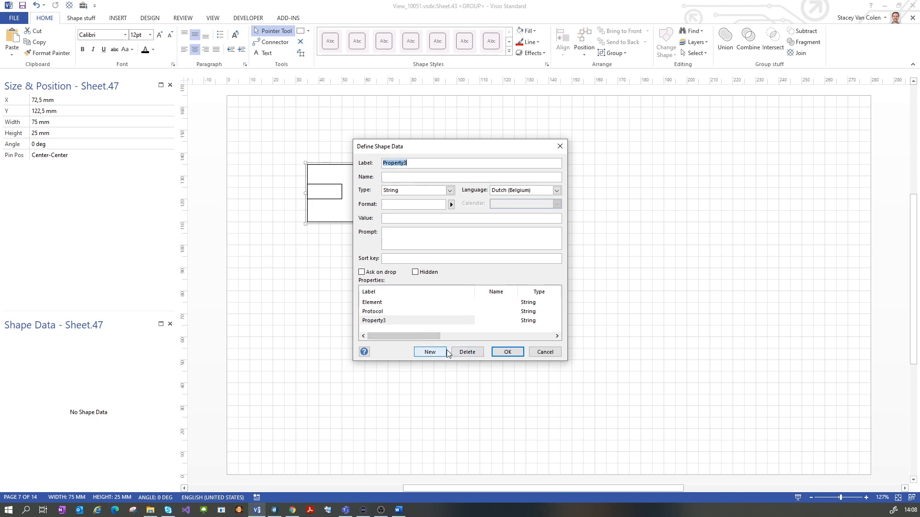
pyautogui.write('Options')
pyautogui.click(471, 219)
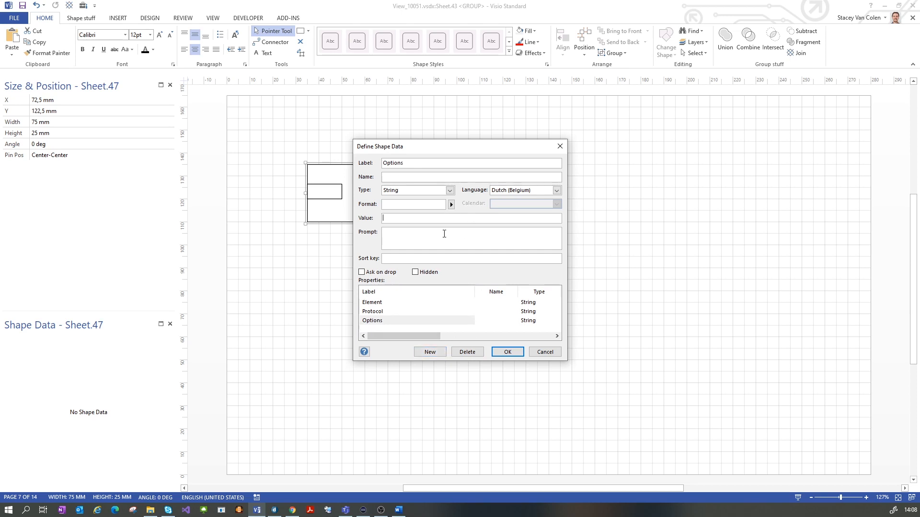
pyautogui.write('NoDuplicate')
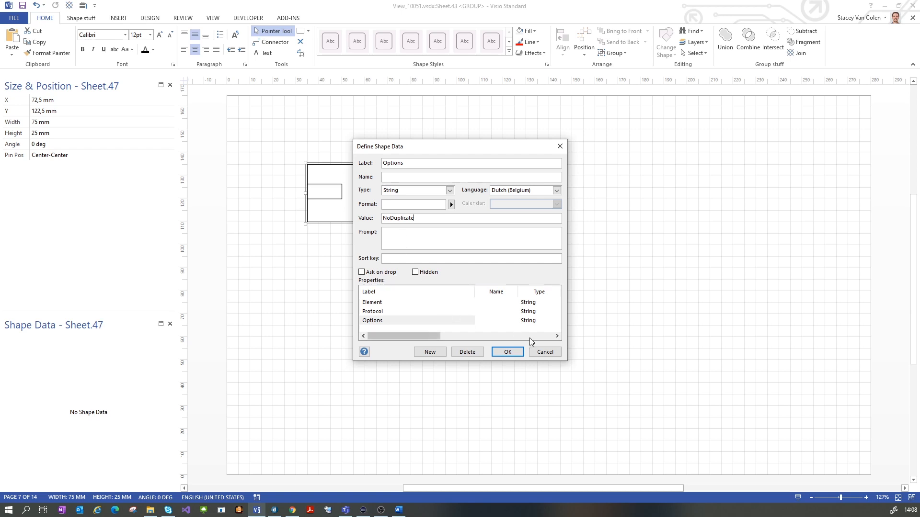
pyautogui.click(508, 354)
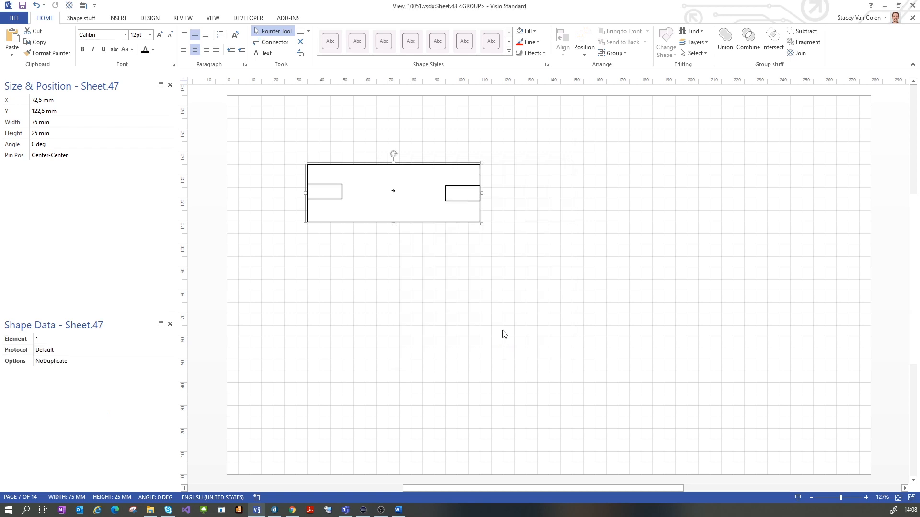
# Leave the group editing window and move the inner element group within the outer container to about X 60 mm, Y 139 mm.
pyautogui.click(498, 289)
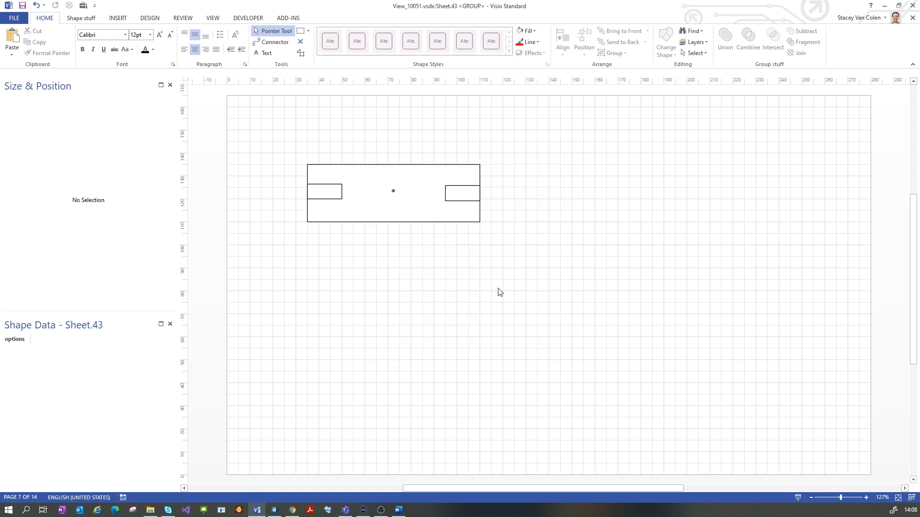
pyautogui.click(912, 17)
pyautogui.click(479, 246)
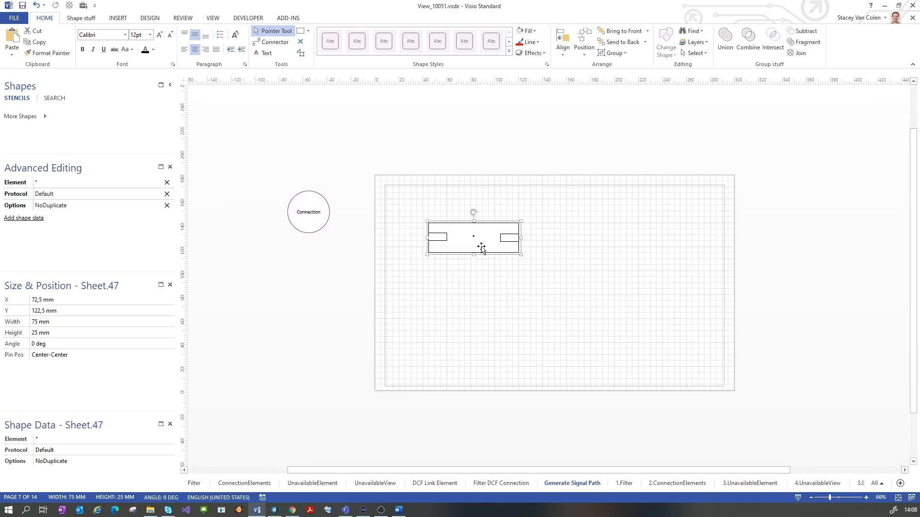
pyautogui.moveTo(479, 246); pyautogui.dragTo(463, 227)
# Review the shape data of the outer signal path container and the inner element group, and switch to DataMiner to view the generated signal path.
pyautogui.click(397, 213)
pyautogui.click(435, 208)
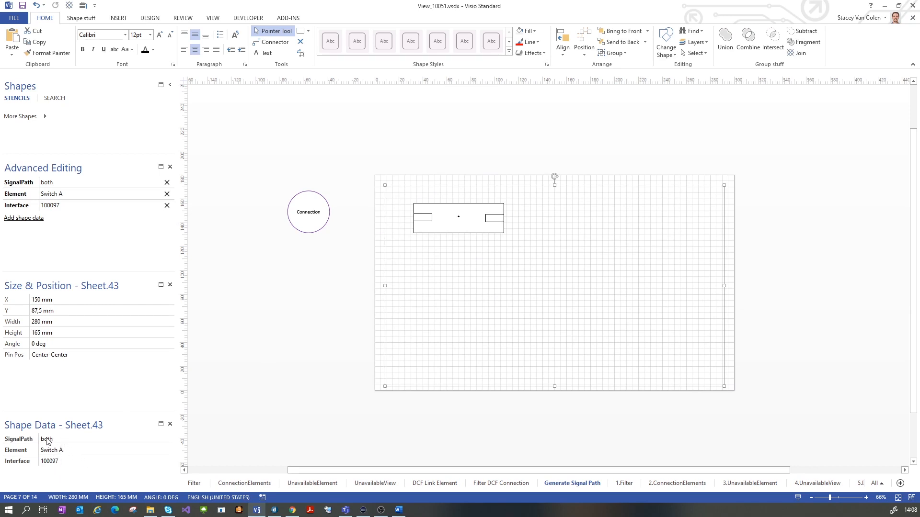
pyautogui.click(453, 217)
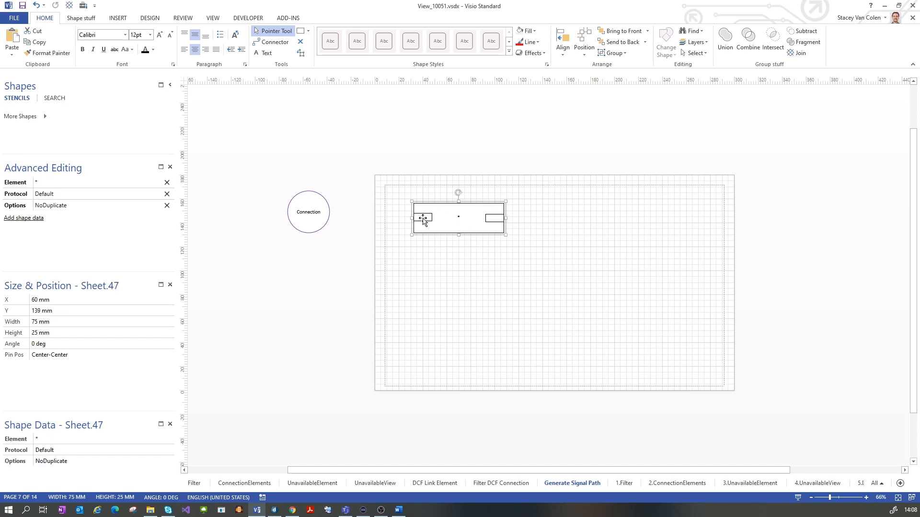
pyautogui.click(307, 277)
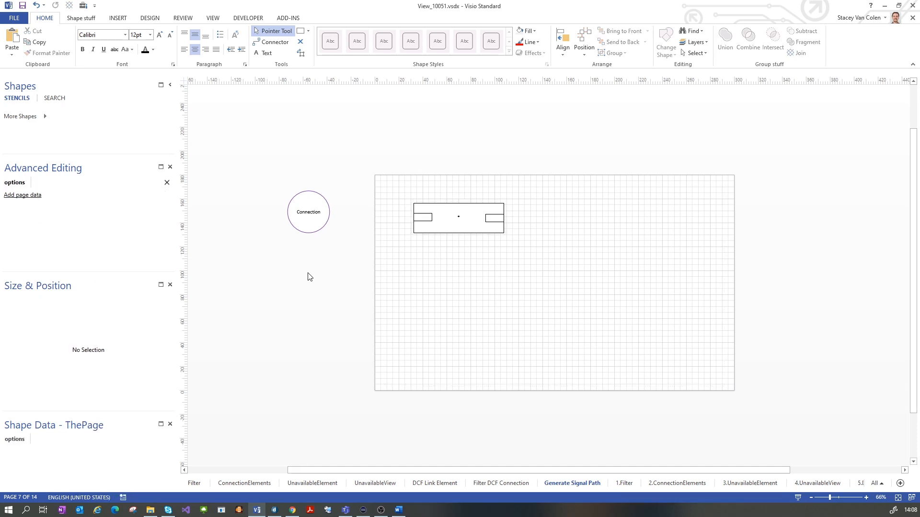
pyautogui.click(269, 511)
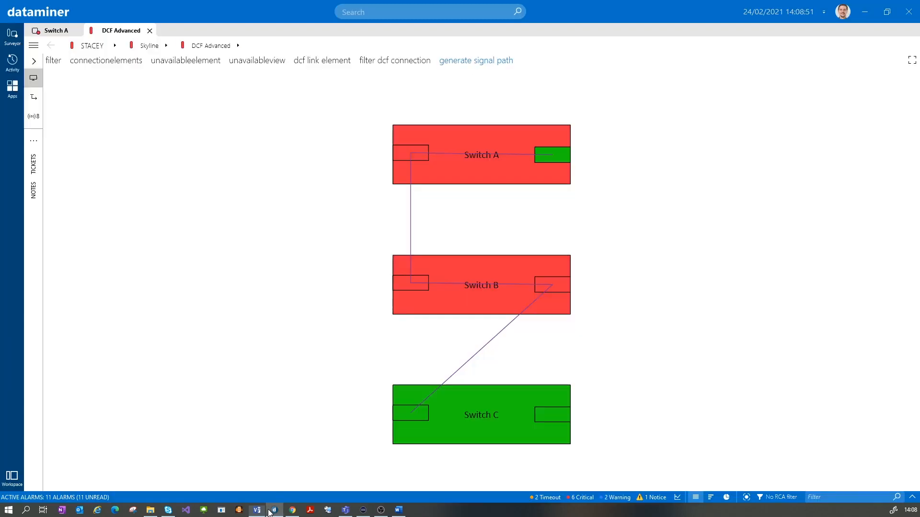